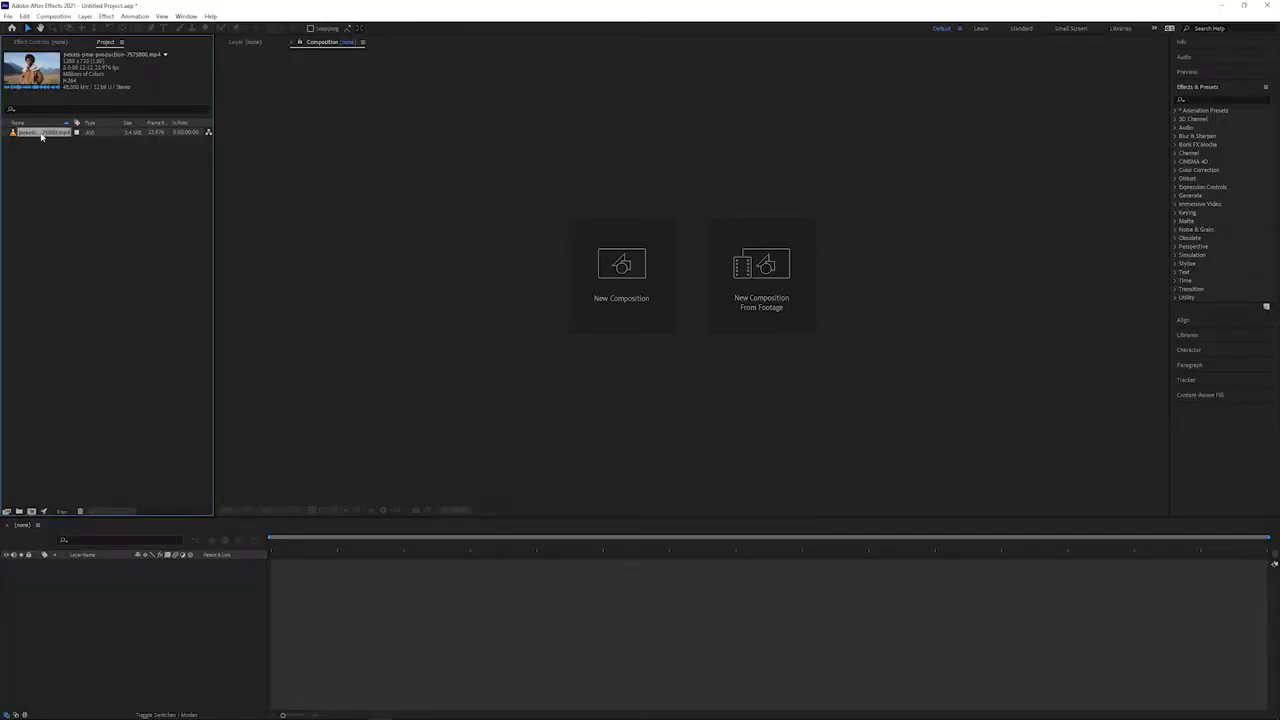
Step: Create a composition from the footage and scrub through its later frames
drag(41, 137, 114, 583)
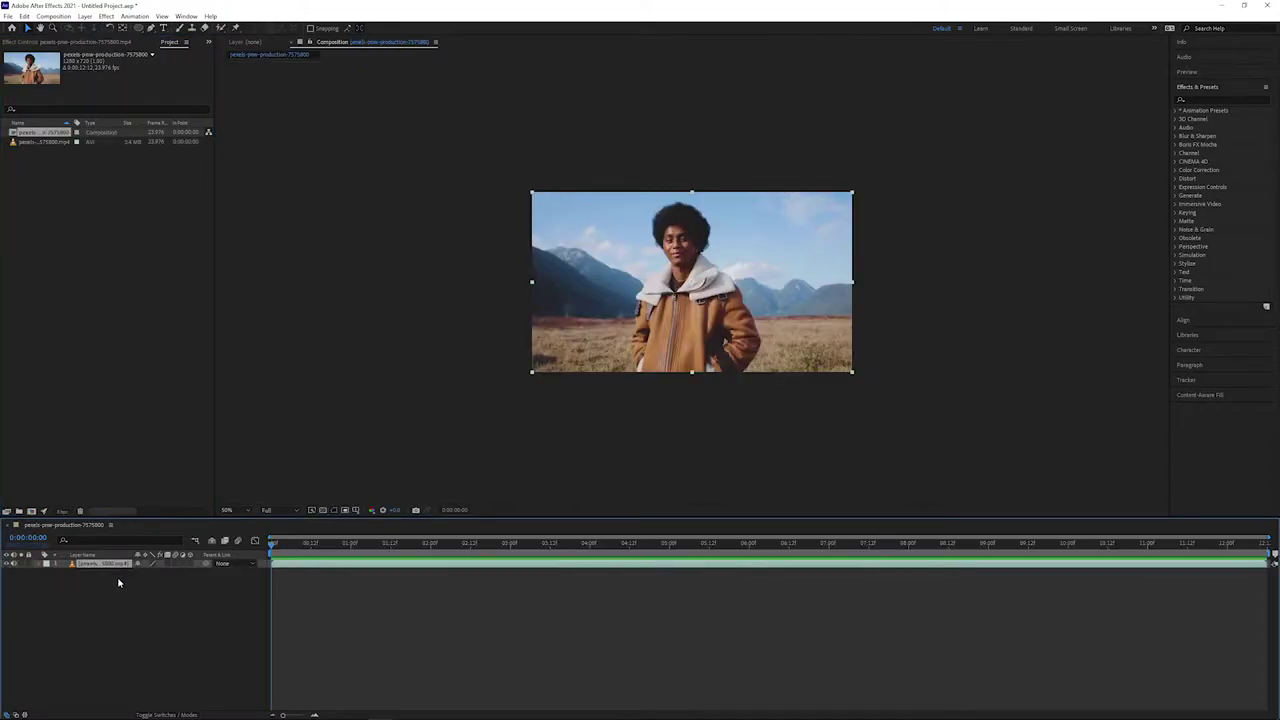
click(585, 406)
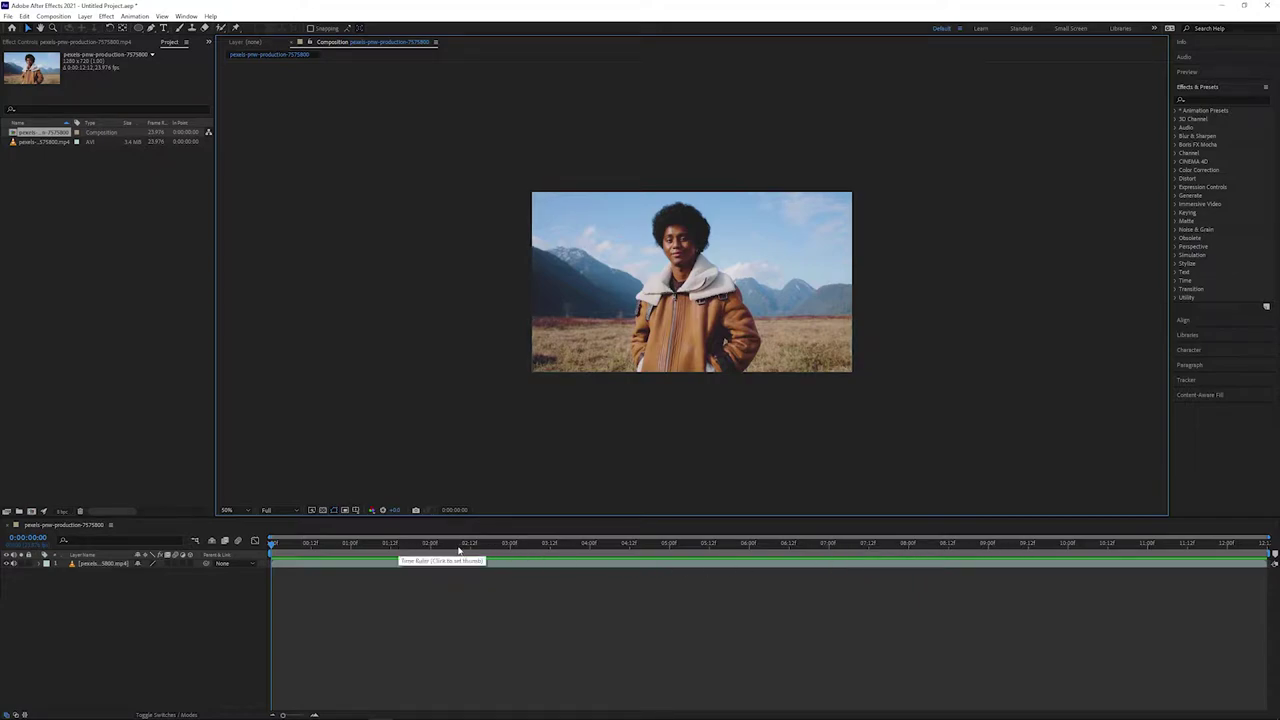
drag(382, 548, 1051, 555)
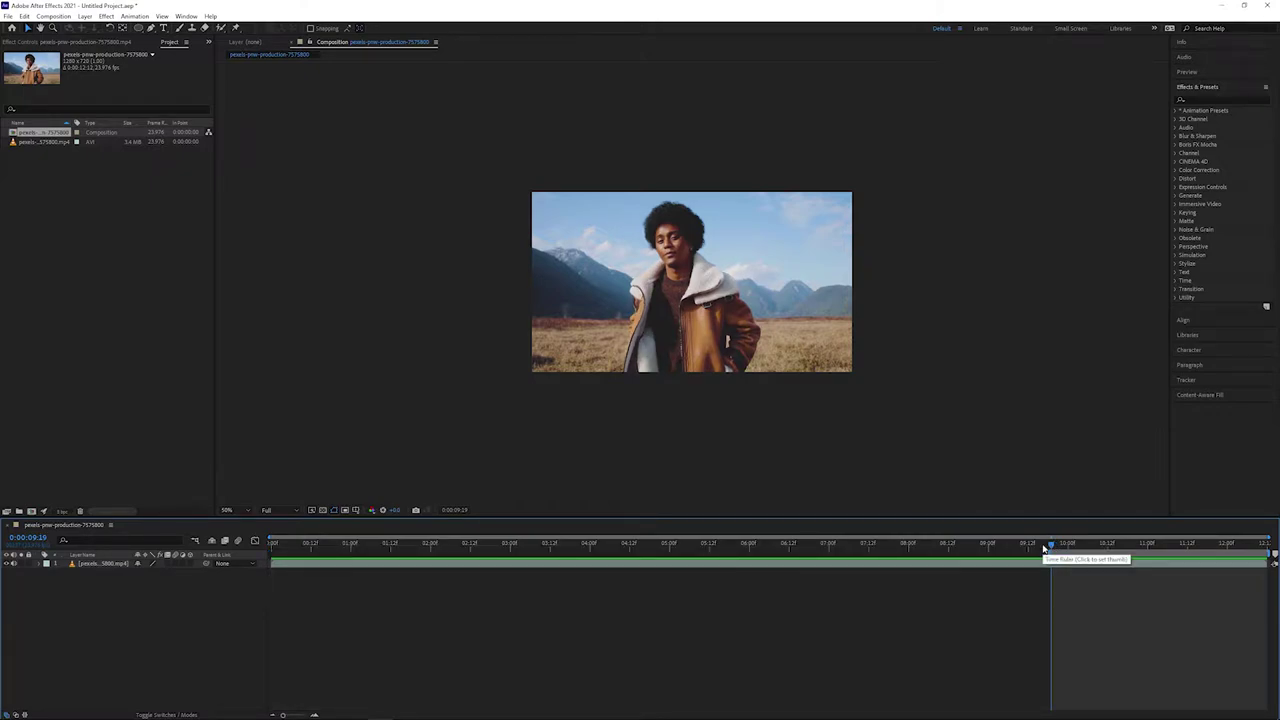
Step: End the work area near 0:00:12:00, trim the composition to it, and preview
drag(1044, 548, 1232, 545)
key(n)
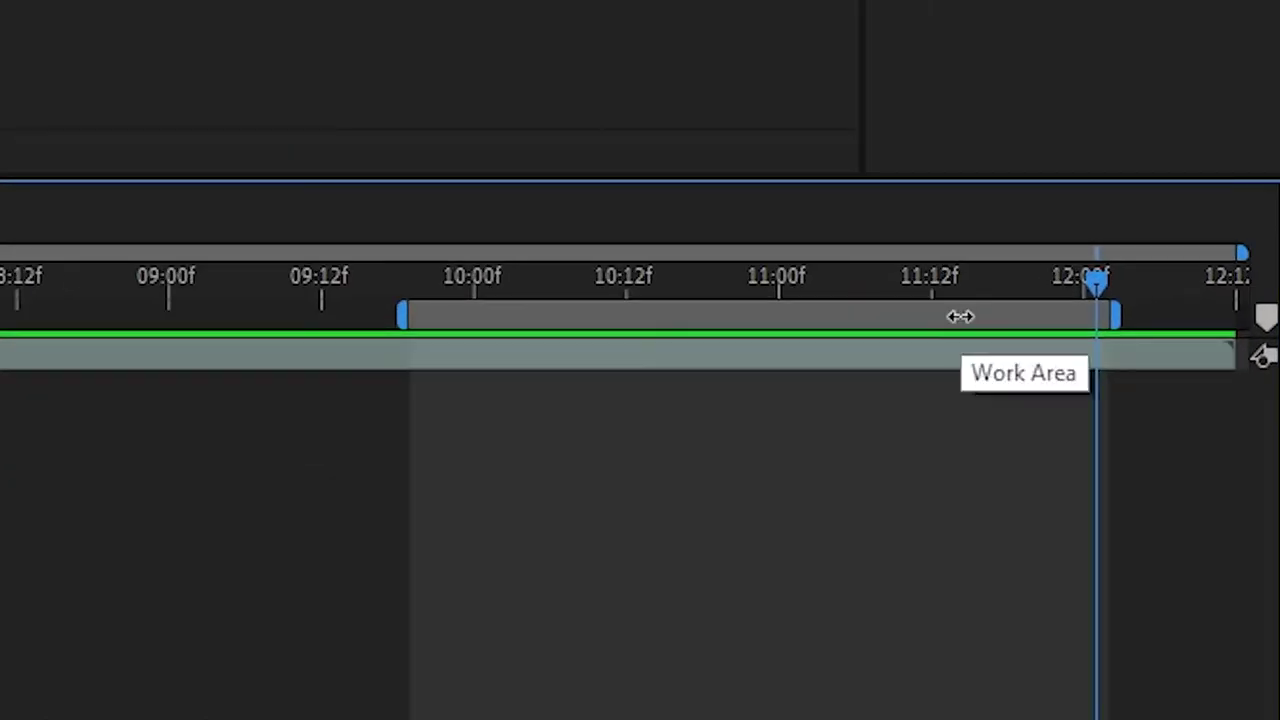
right_click(1195, 553)
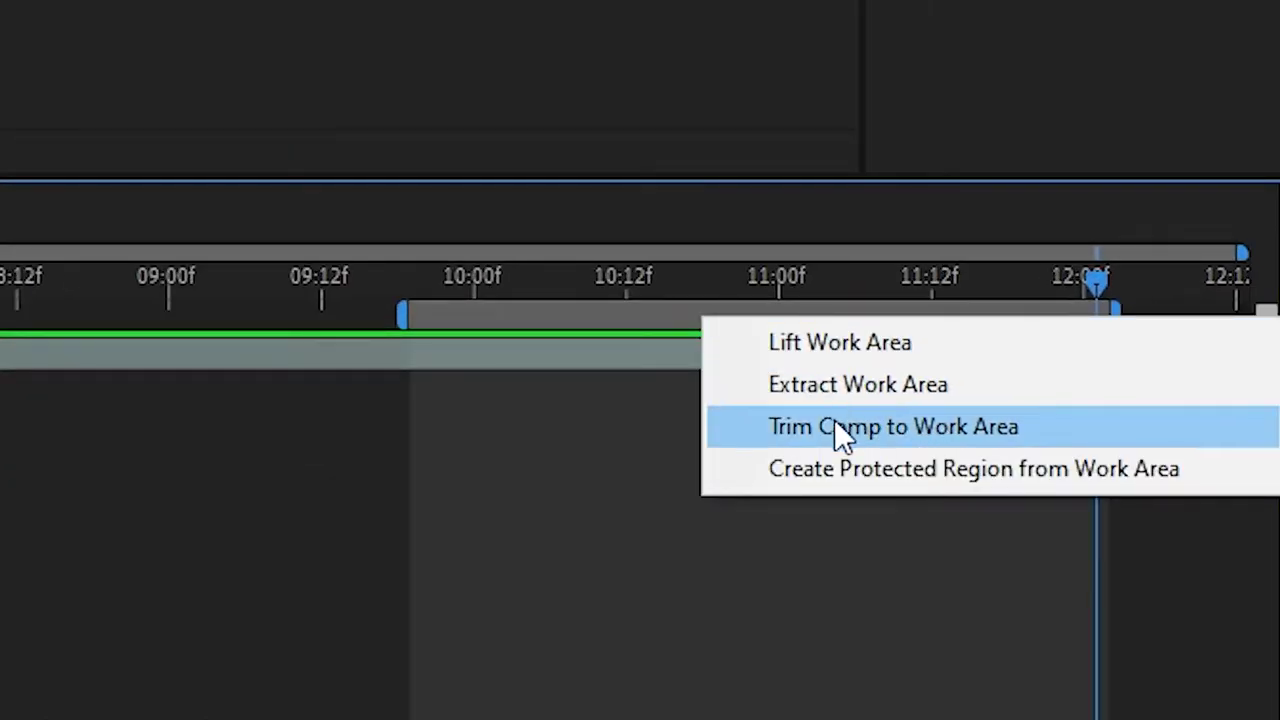
click(920, 436)
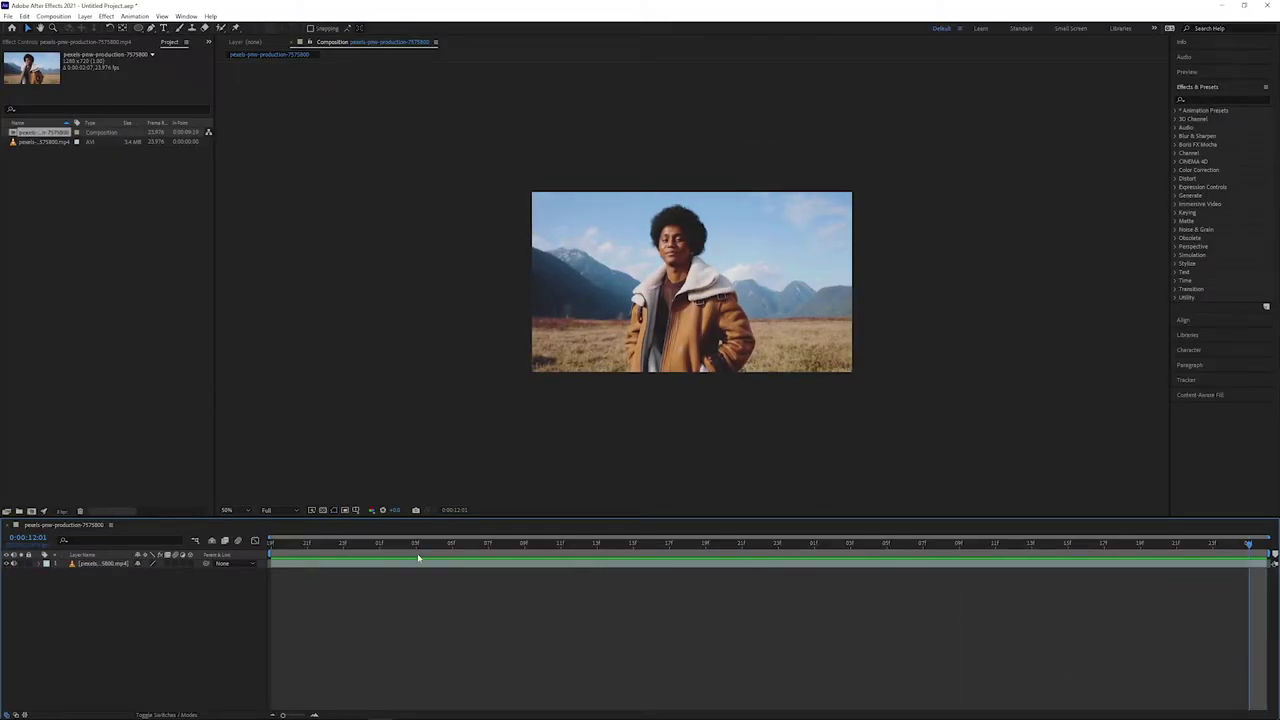
key(space)
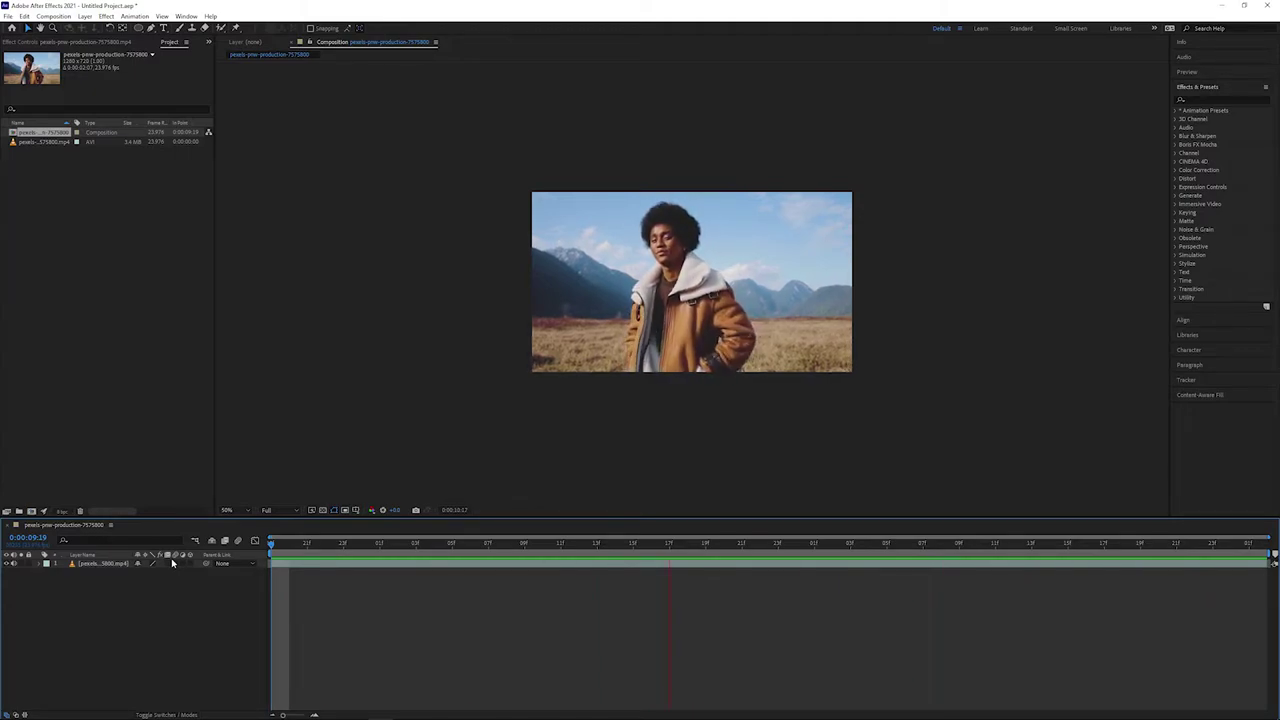
Step: Stop playback, set Fast Previews to Final Quality, and open the footage layer in the Layer panel
key(space)
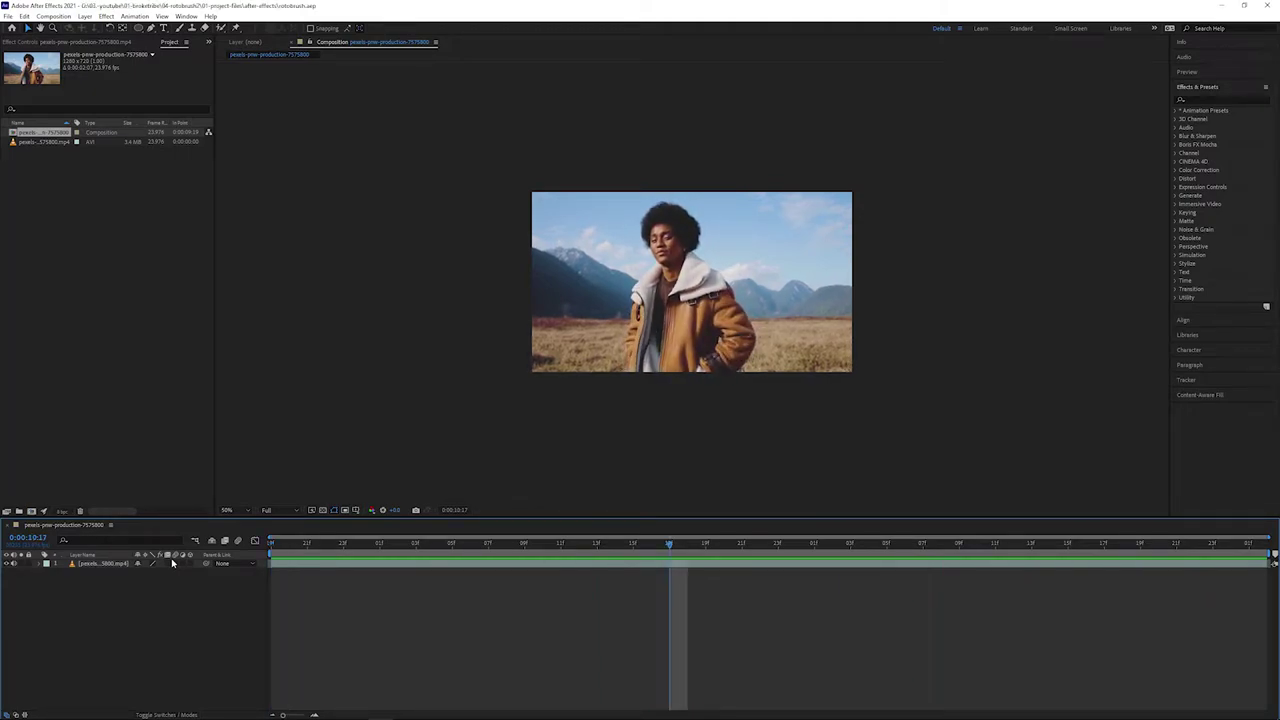
click(311, 511)
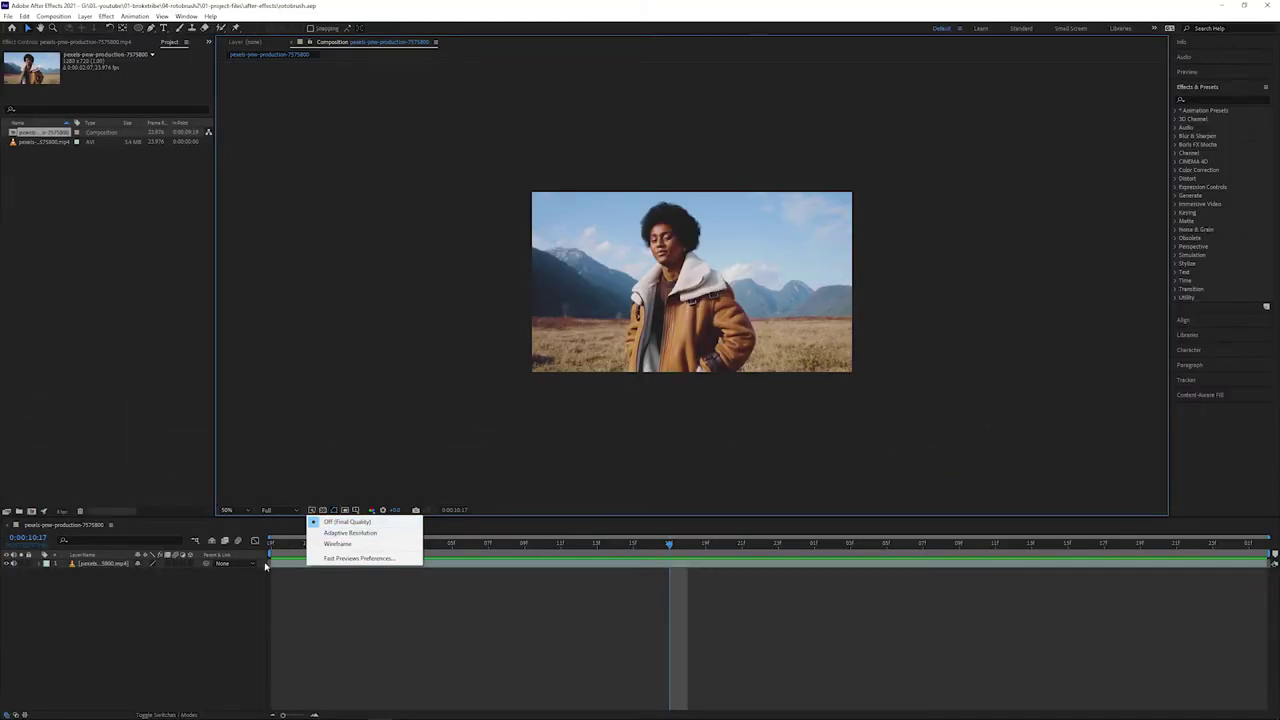
click(183, 620)
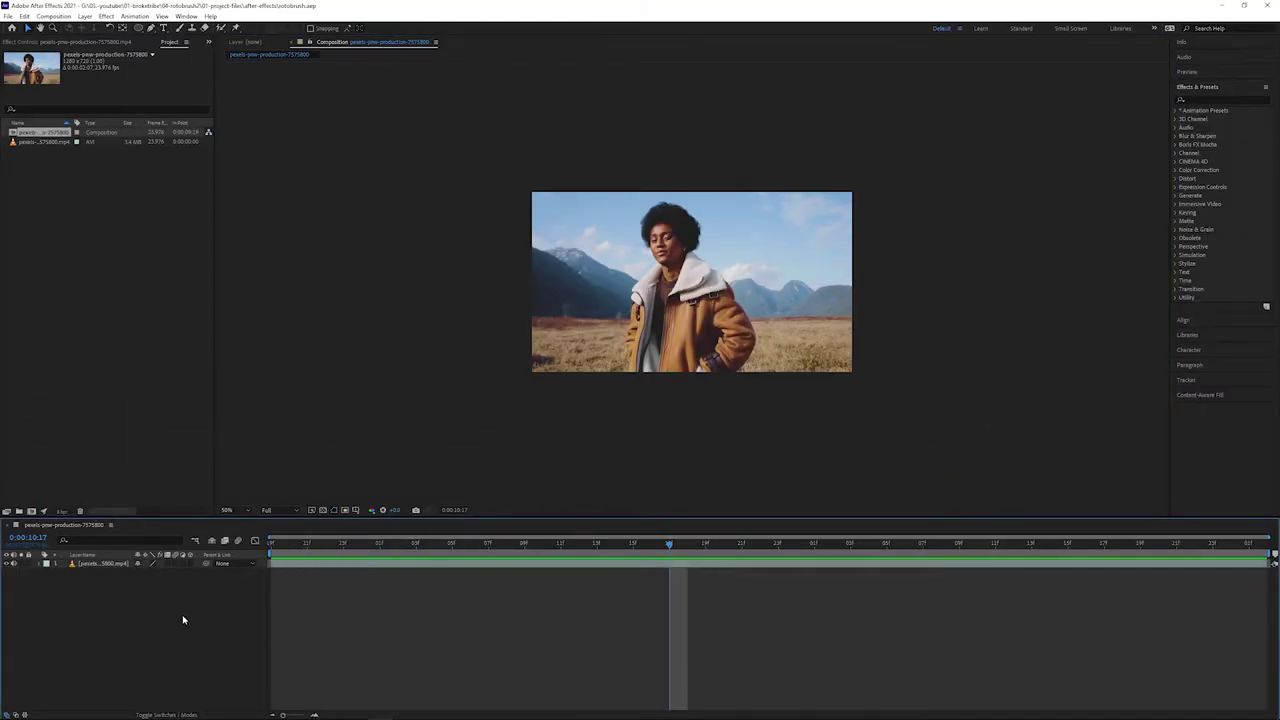
double_click(93, 565)
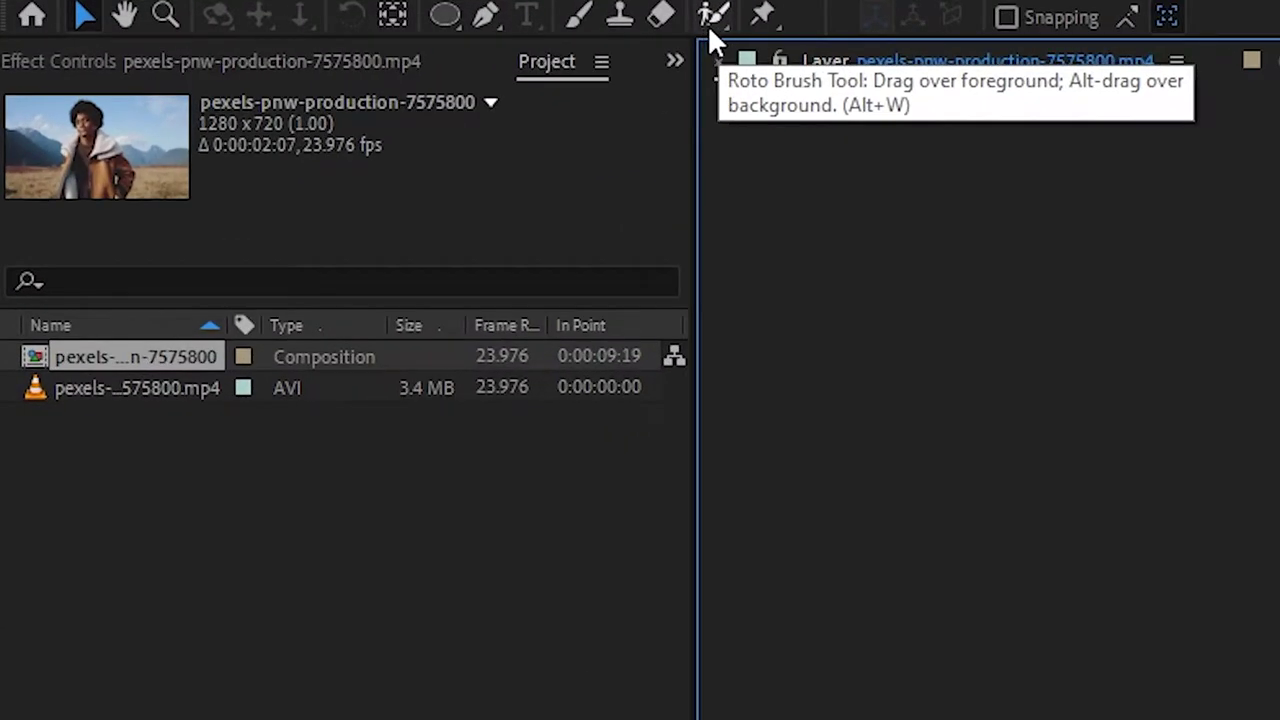
click(710, 15)
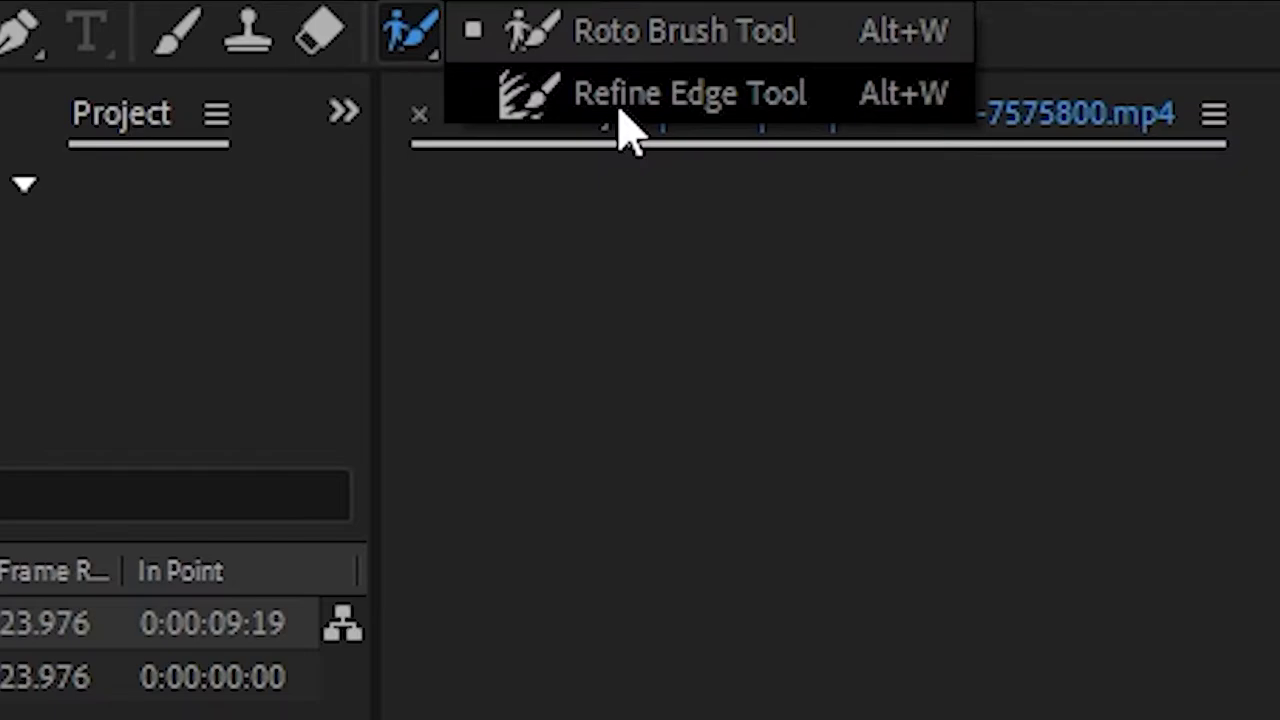
Step: Select the Roto Brush, return to the layer's first frame, and view at 100%
click(630, 29)
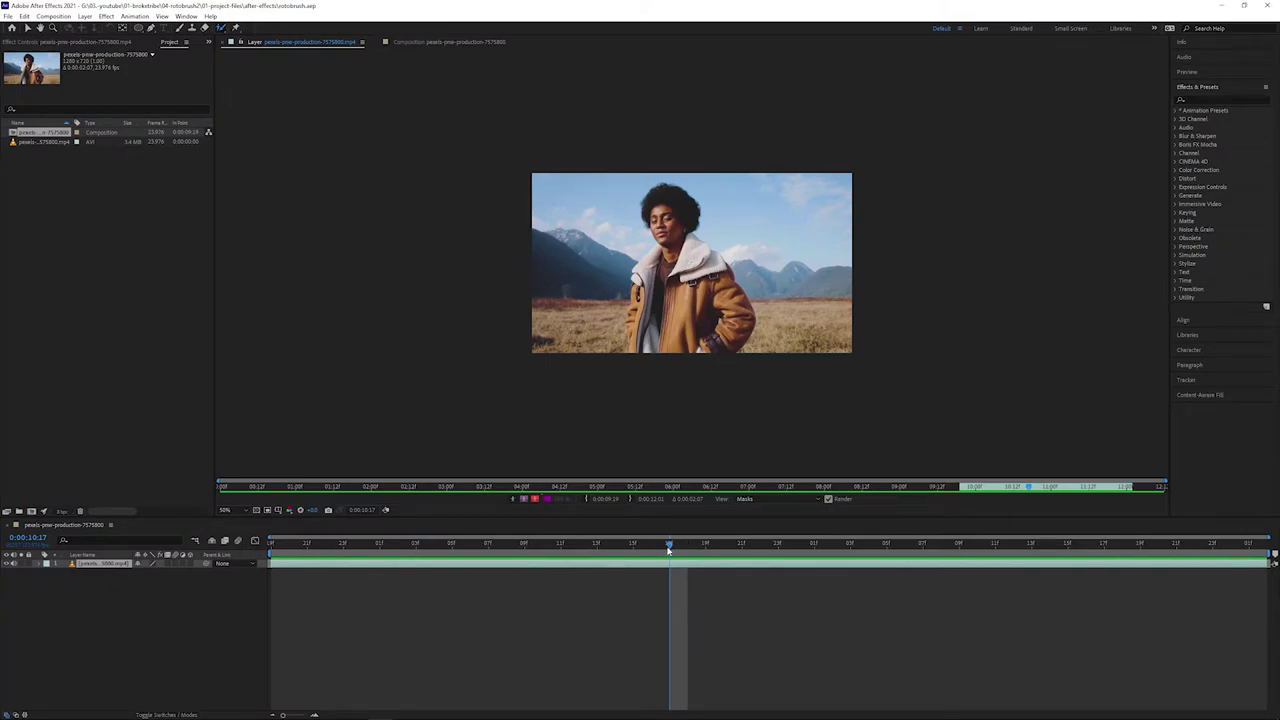
drag(668, 548, 260, 563)
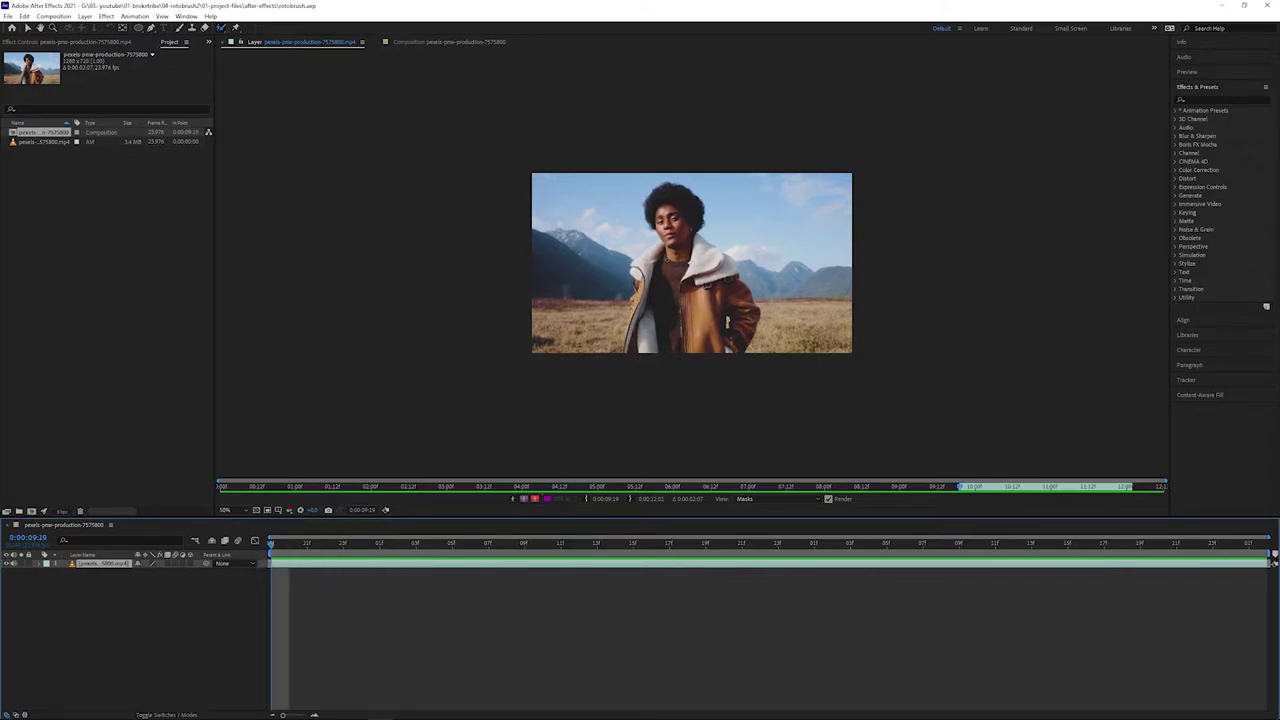
key(period)
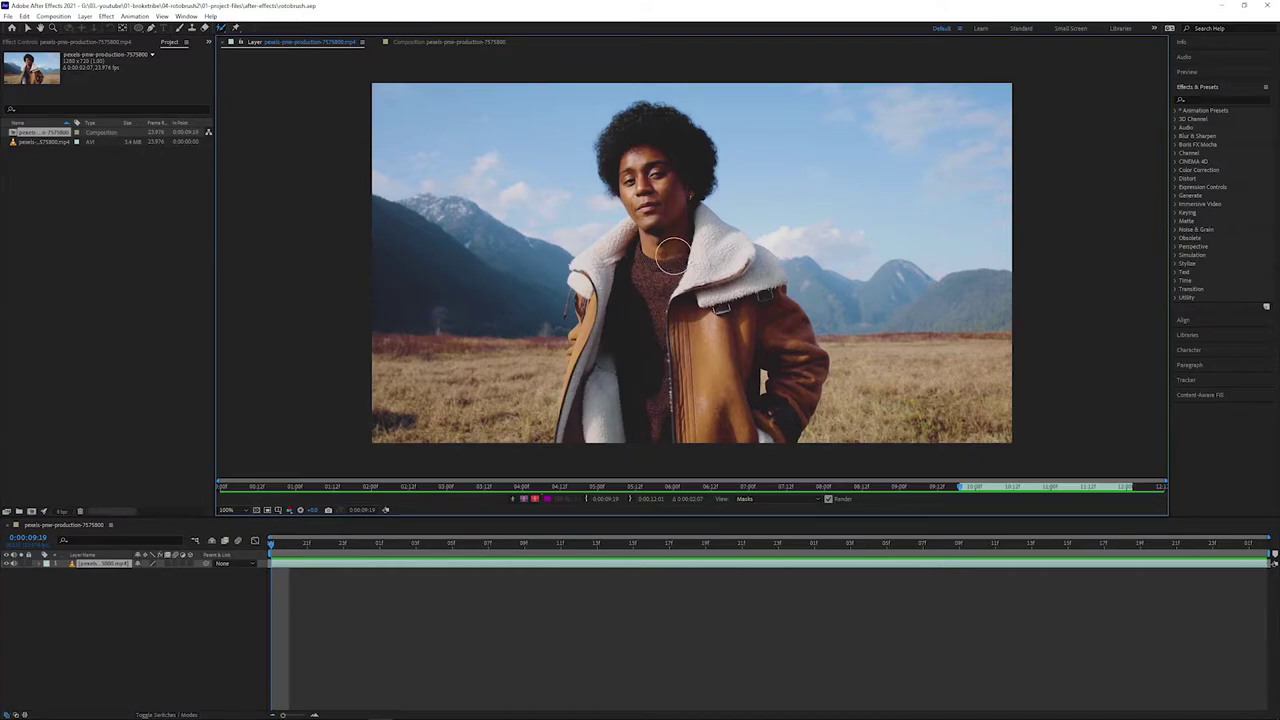
Step: Enlarge the brush and paint foreground strokes over the face, hair and jacket
drag(674, 256, 677, 229)
key(space)
key(space)
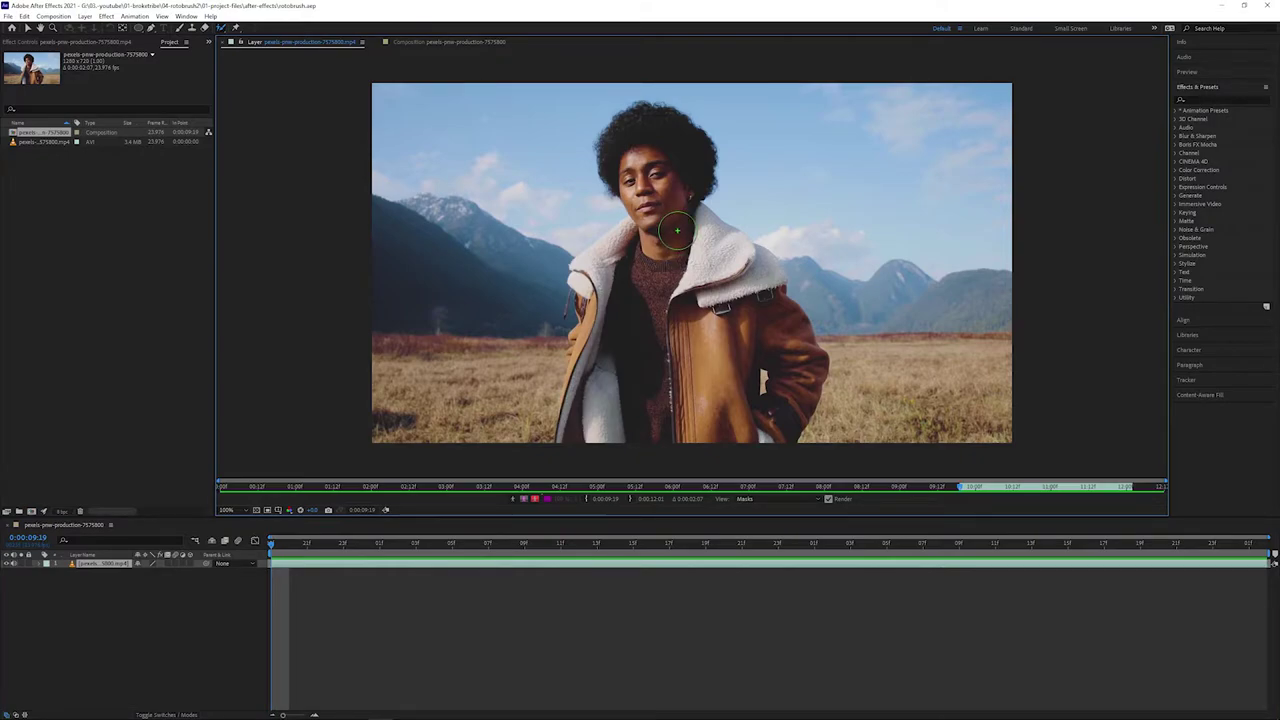
drag(677, 229, 645, 130)
drag(657, 220, 675, 430)
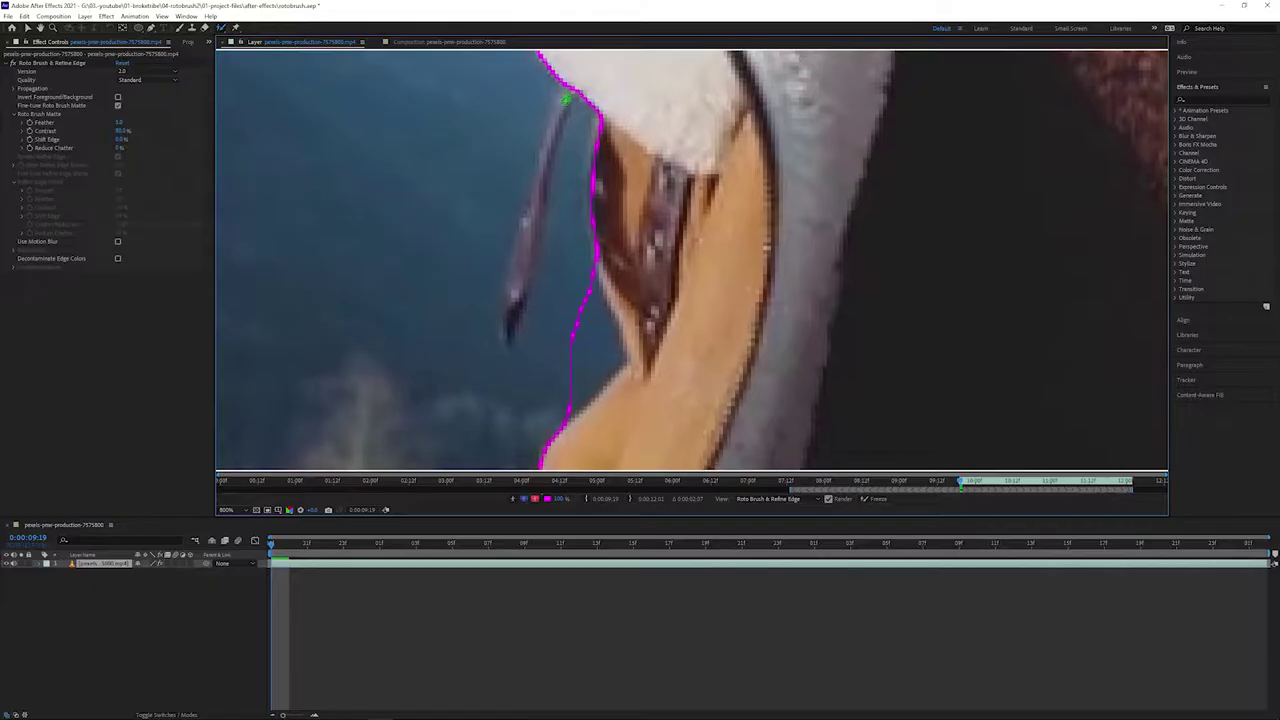
Step: Add the jacket's left edge to the foreground and subtract the background gaps beside it
mouse_move(568, 96)
mouse_down()
mouse_move(528, 184)
mouse_move(500, 350)
mouse_move(565, 105)
mouse_up()
drag(537, 350, 567, 200)
drag(535, 406, 544, 400)
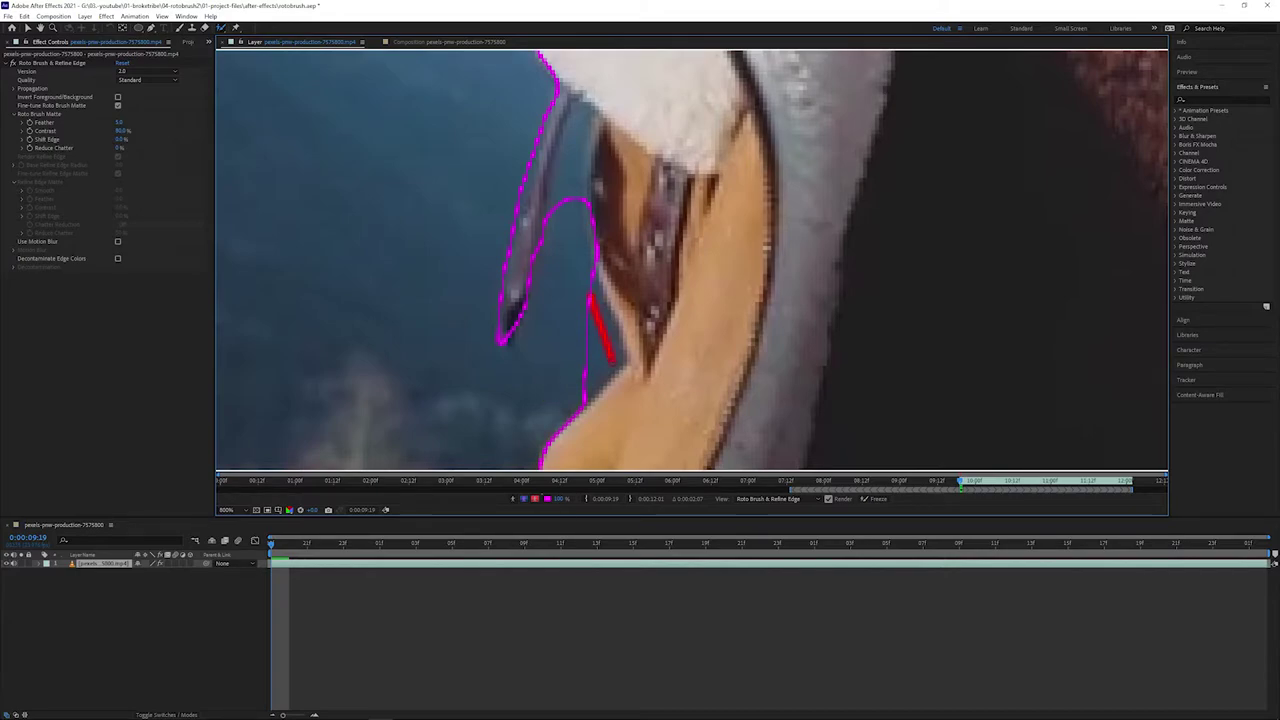
mouse_move(566, 388)
mouse_down()
mouse_move(593, 332)
mouse_move(588, 352)
mouse_up()
scroll(593, 340, down, 1)
scroll(603, 392, down, 2)
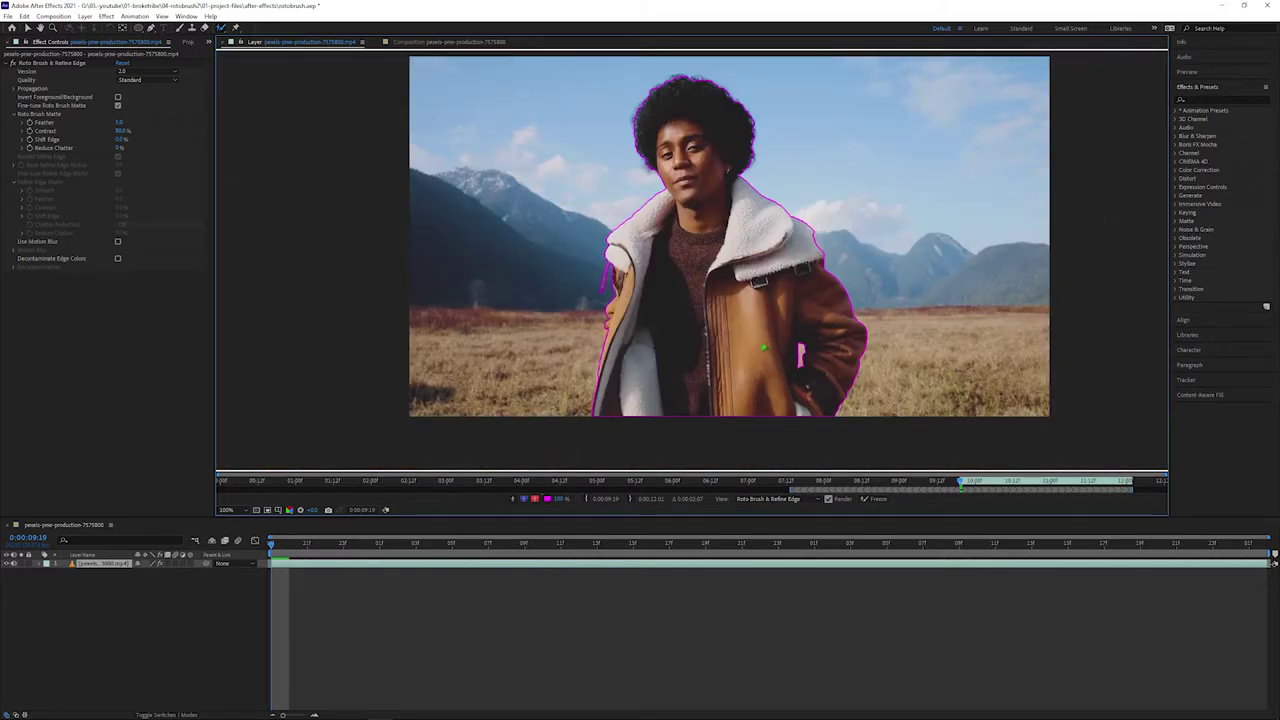
scroll(605, 305, up, 3)
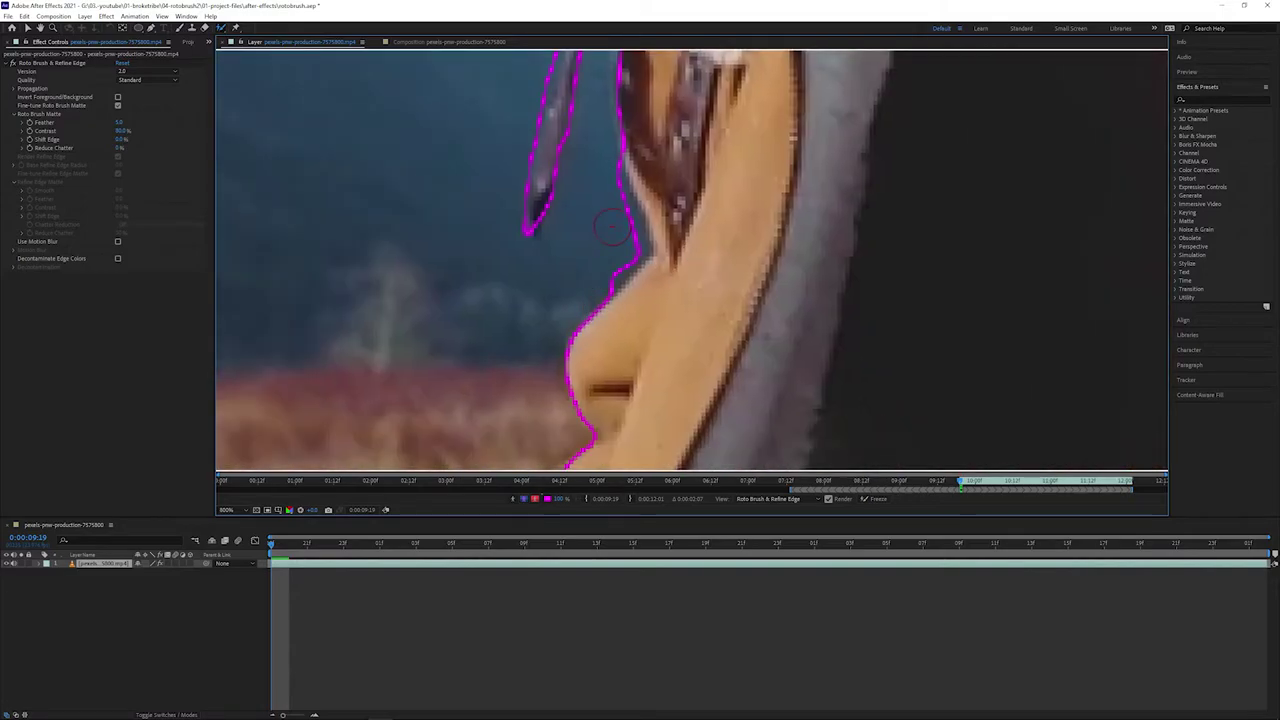
mouse_move(610, 186)
mouse_down()
mouse_move(635, 248)
mouse_move(600, 290)
mouse_up()
scroll(600, 290, down, 3)
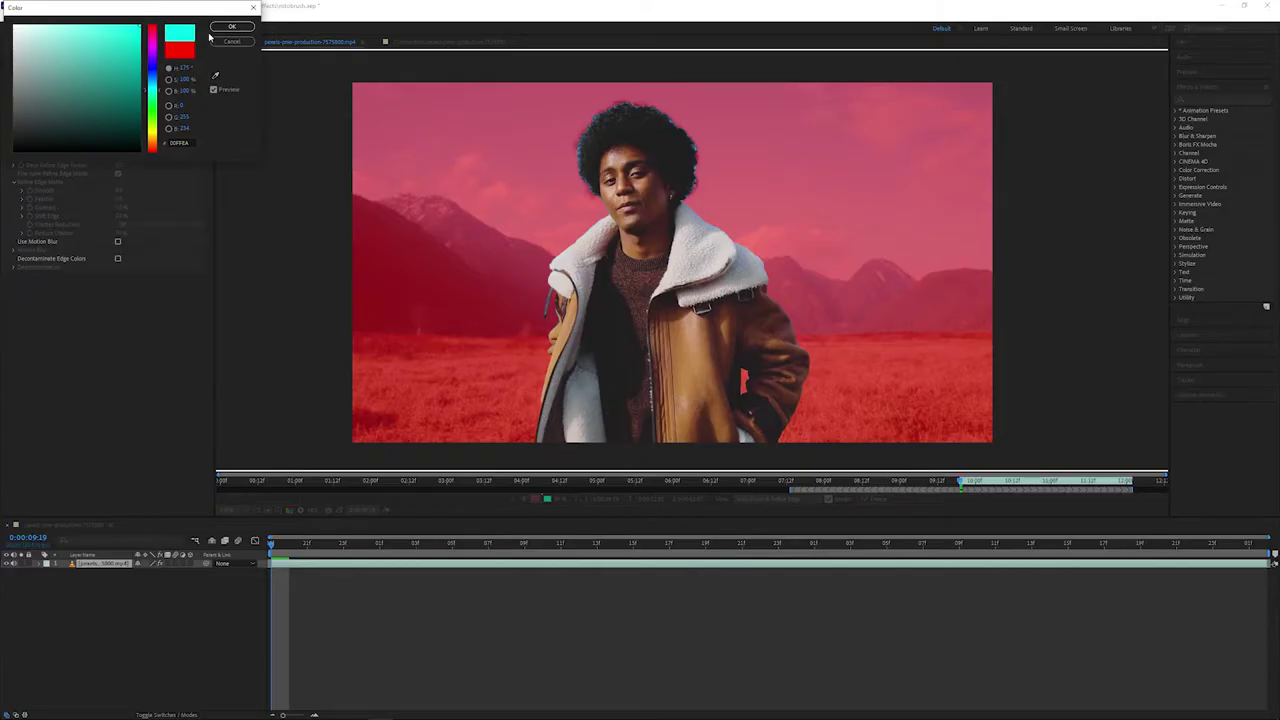
Step: Change the matte overlay colour to cyan and set Roto Brush Quality to Best
click(231, 27)
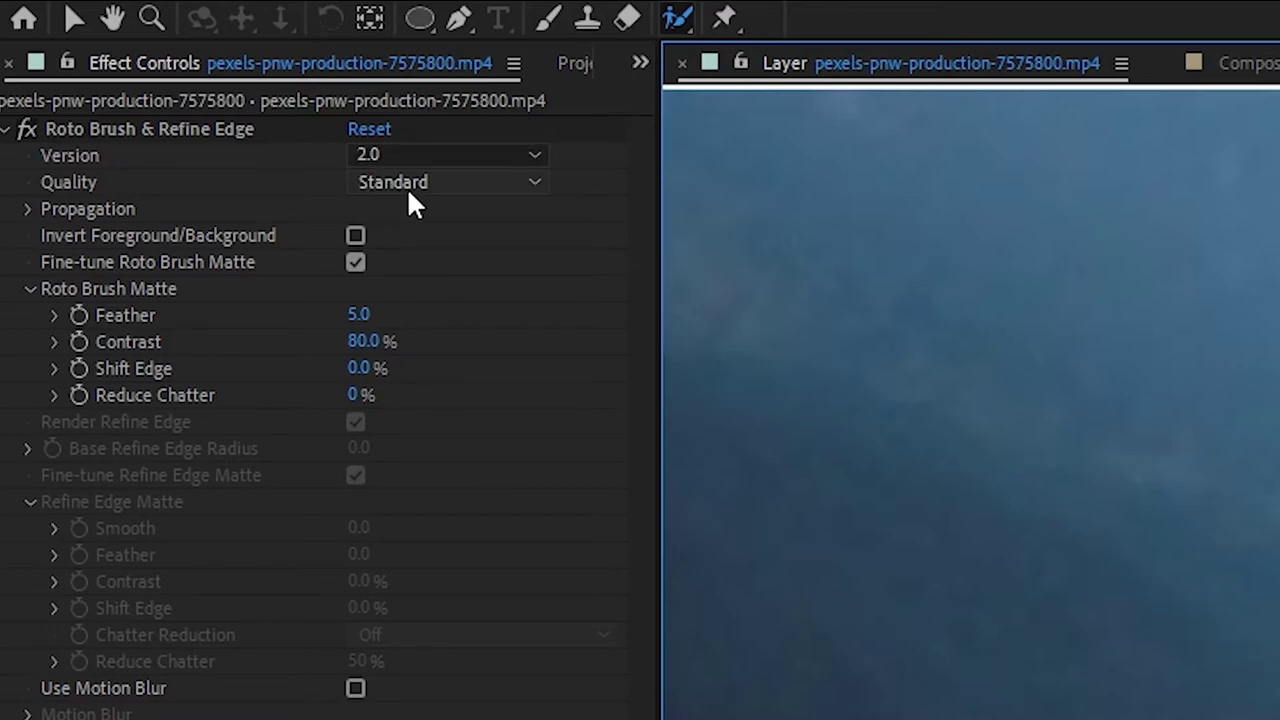
click(428, 186)
click(435, 253)
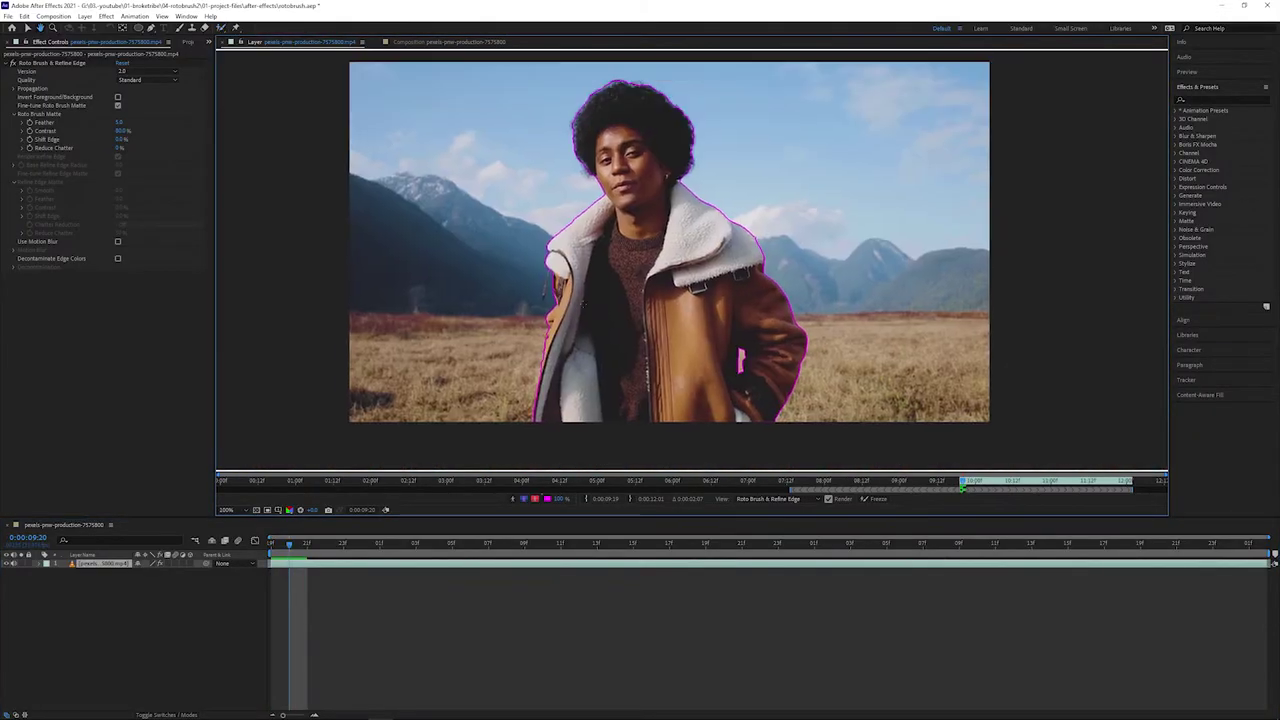
Step: Add the jacket edge to the foreground matte and set roto Quality to Best
drag(511, 220, 490, 292)
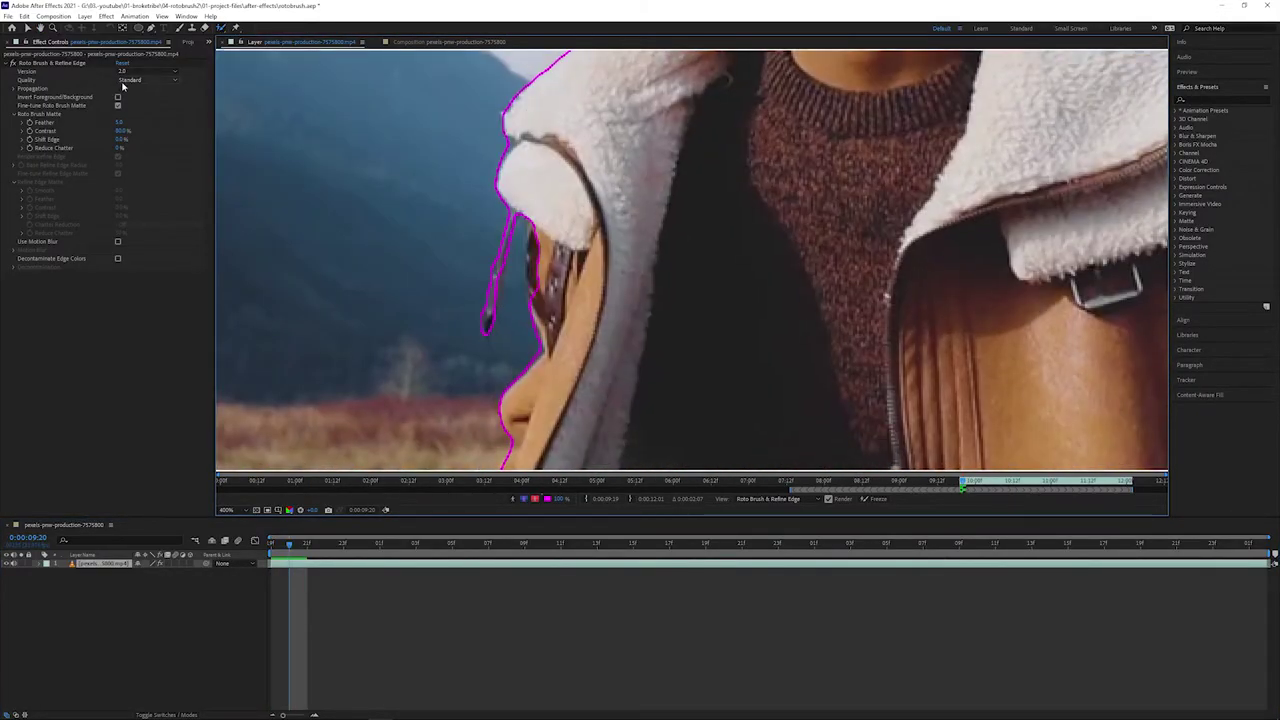
click(133, 80)
click(133, 96)
scroll(614, 240, down, 3)
scroll(614, 240, up, 3)
Step: Propagate the matte frame by frame past 10:00, then step back to 09:19
key(Page_Down)
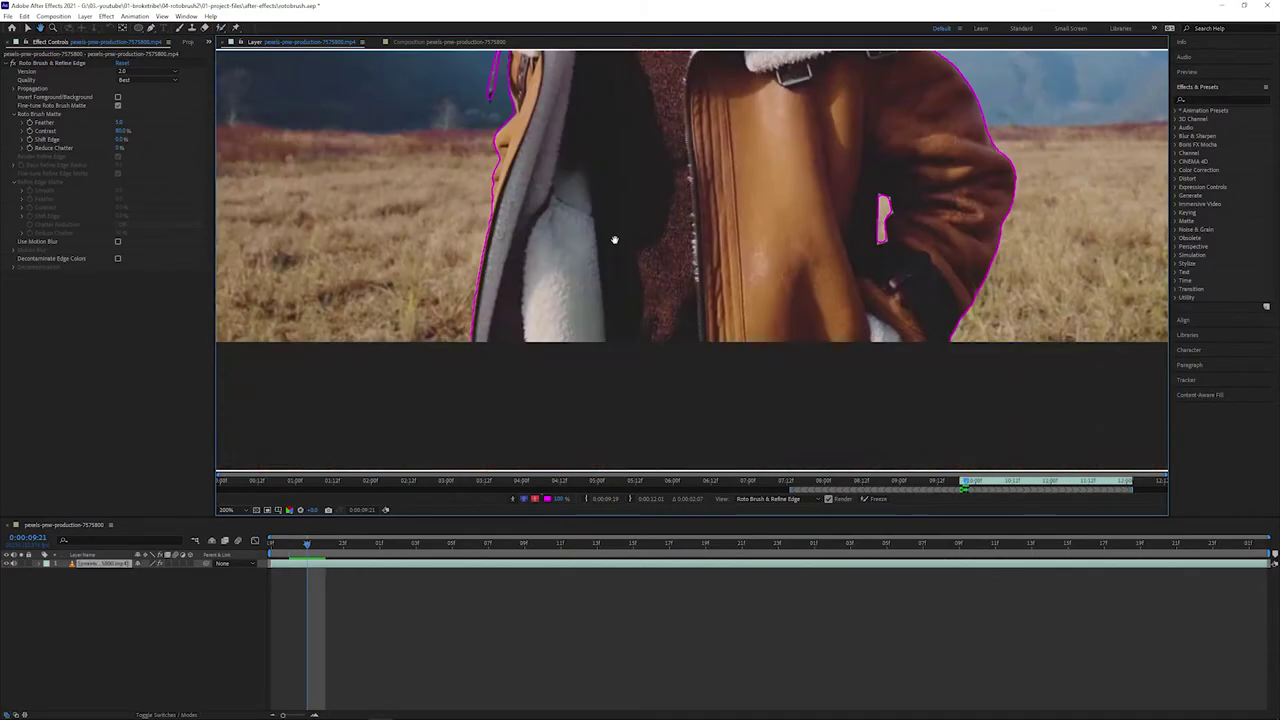
scroll(614, 240, up, 2)
scroll(690, 268, down, 5)
key(Page_Down)
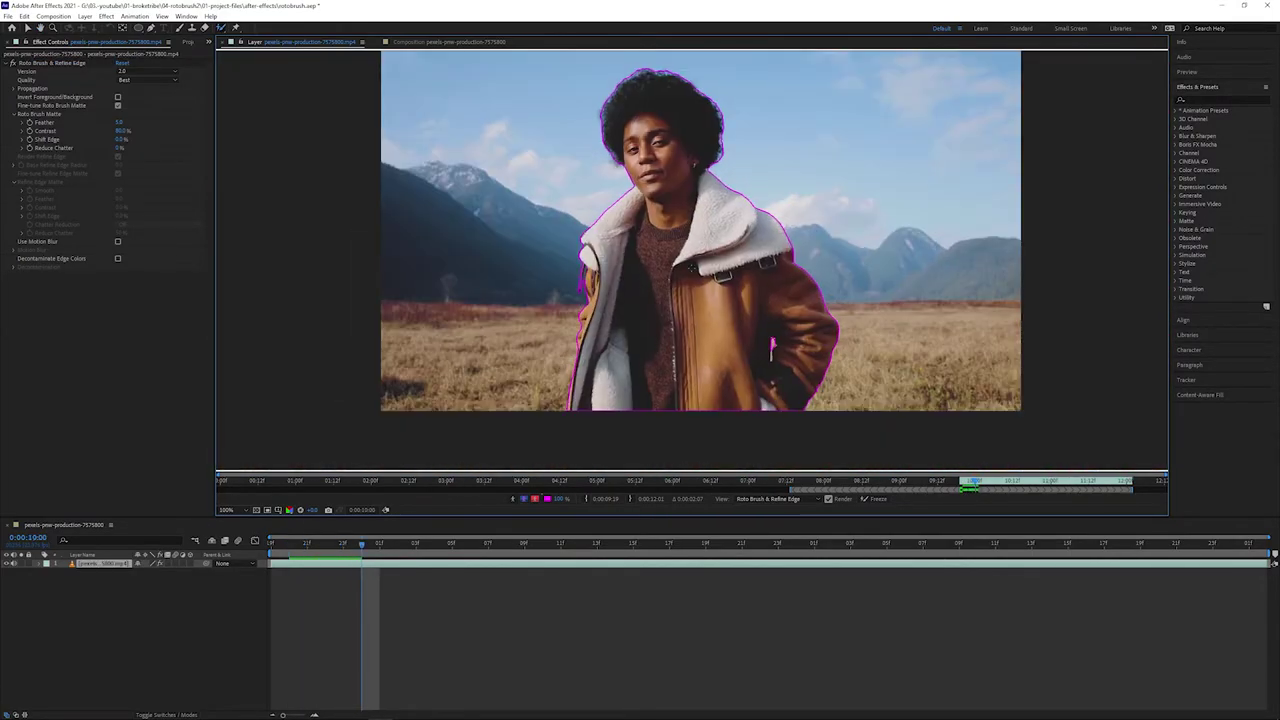
scroll(690, 268, up, 2)
key(Page_Down)
scroll(875, 372, up, 2)
scroll(875, 372, down, 2)
key(Page_Down)
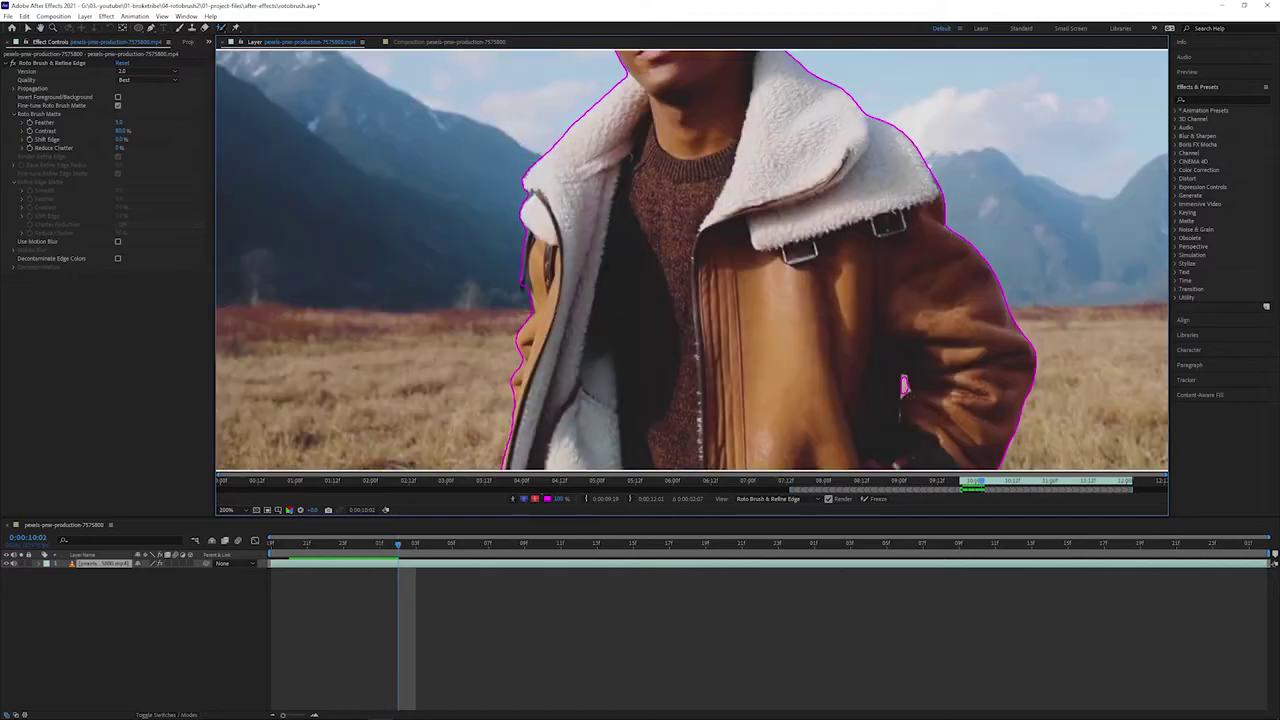
scroll(875, 372, down, 1)
scroll(875, 372, up, 3)
scroll(790, 357, down, 4)
key(Page_Down)
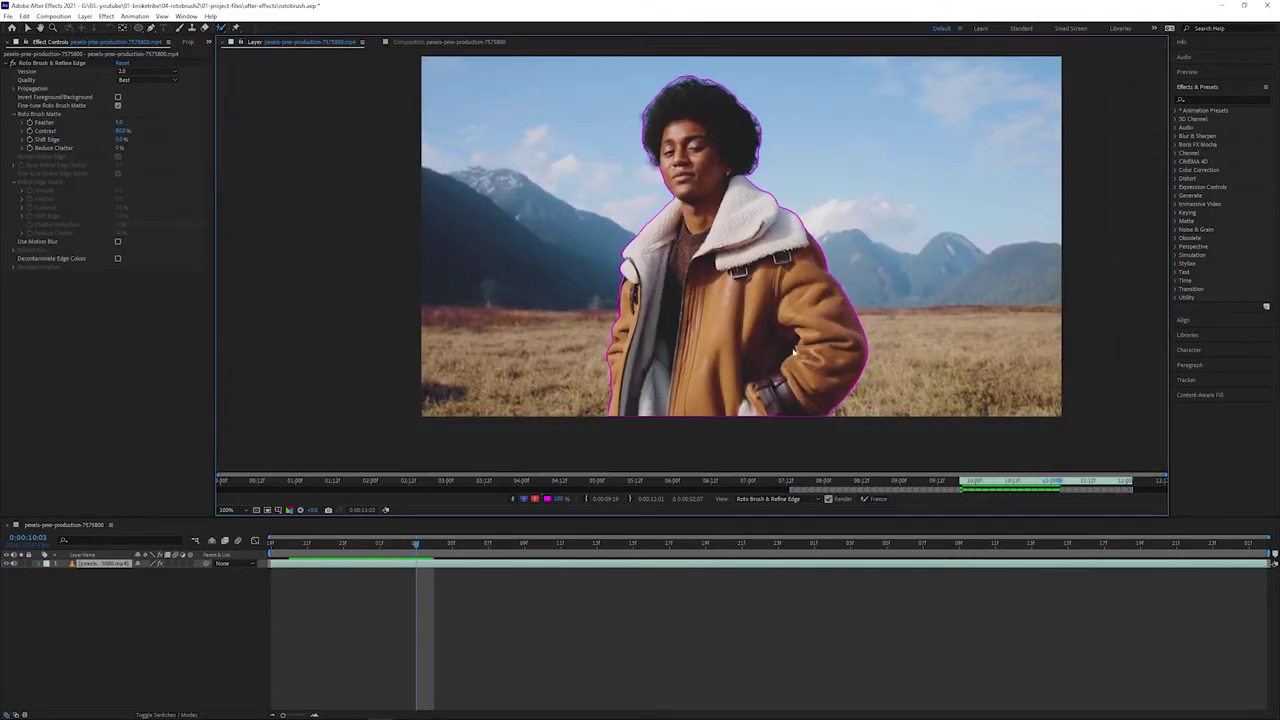
scroll(790, 357, up, 4)
scroll(785, 335, down, 2)
key(Page_Down)
key(Page_Down)
key(Page_Down)
key(Page_Down)
key(Page_Down)
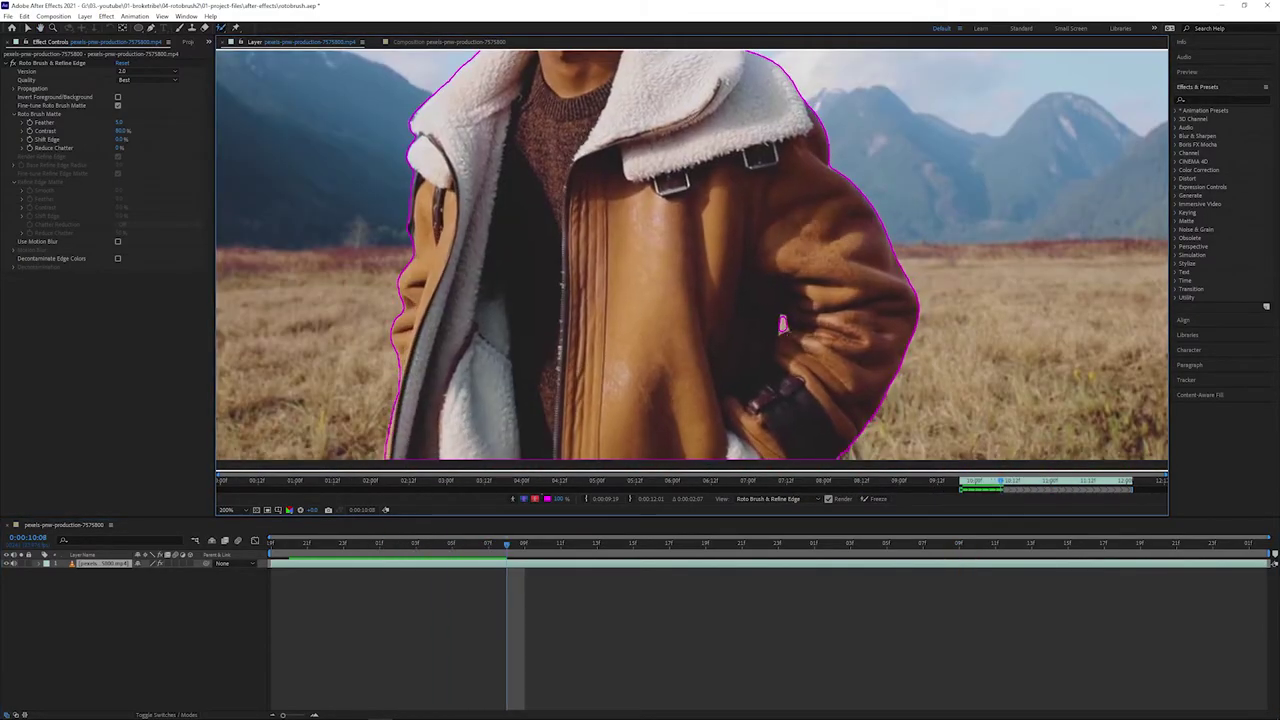
key(Page_Down)
key(Page_Down)
key(Page_Down)
key(Page_Down)
key(Page_Down)
key(Page_Down)
key(Page_Down)
key(Page_Down)
key(Page_Down)
key(Page_Down)
key(Page_Down)
key(Page_Down)
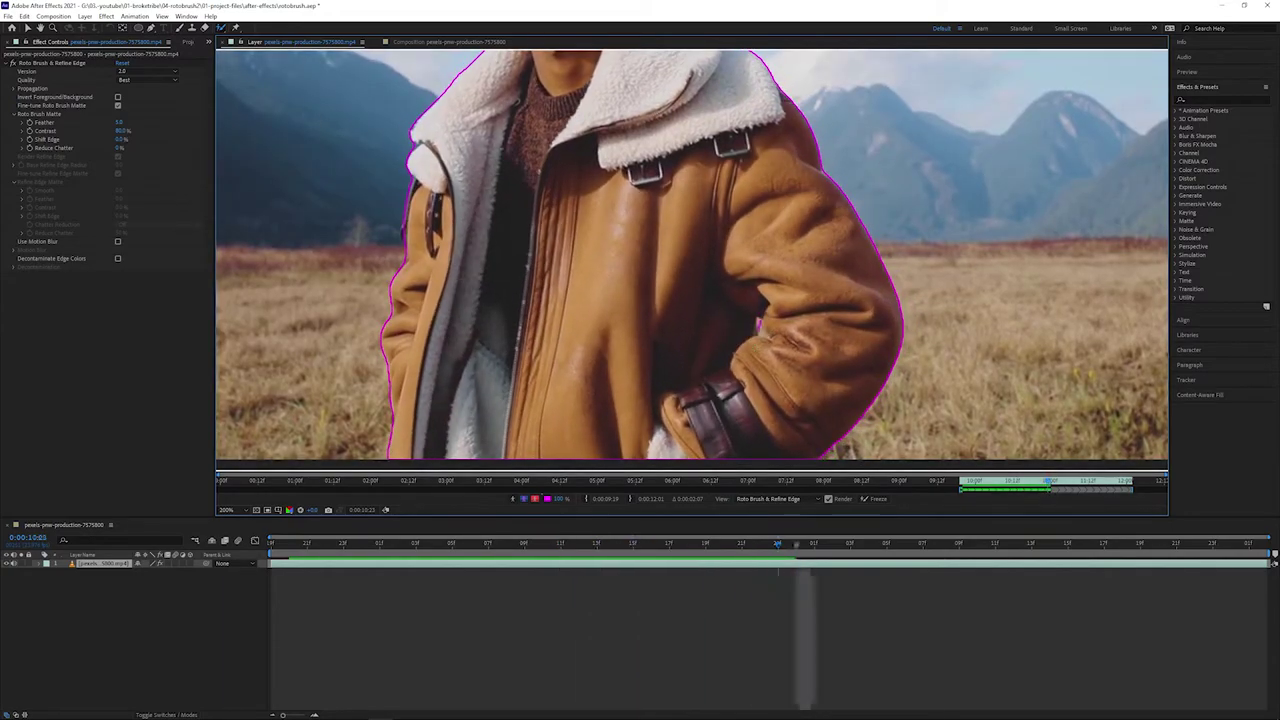
key(Page_Down)
key(Page_Down)
key(Page_Down)
key(Page_Down)
key(Page_Down)
key(Page_Down)
key(Page_Down)
key(Page_Down)
key(Page_Down)
key(Page_Down)
key(Page_Down)
key(Page_Down)
key(Page_Down)
key(Page_Down)
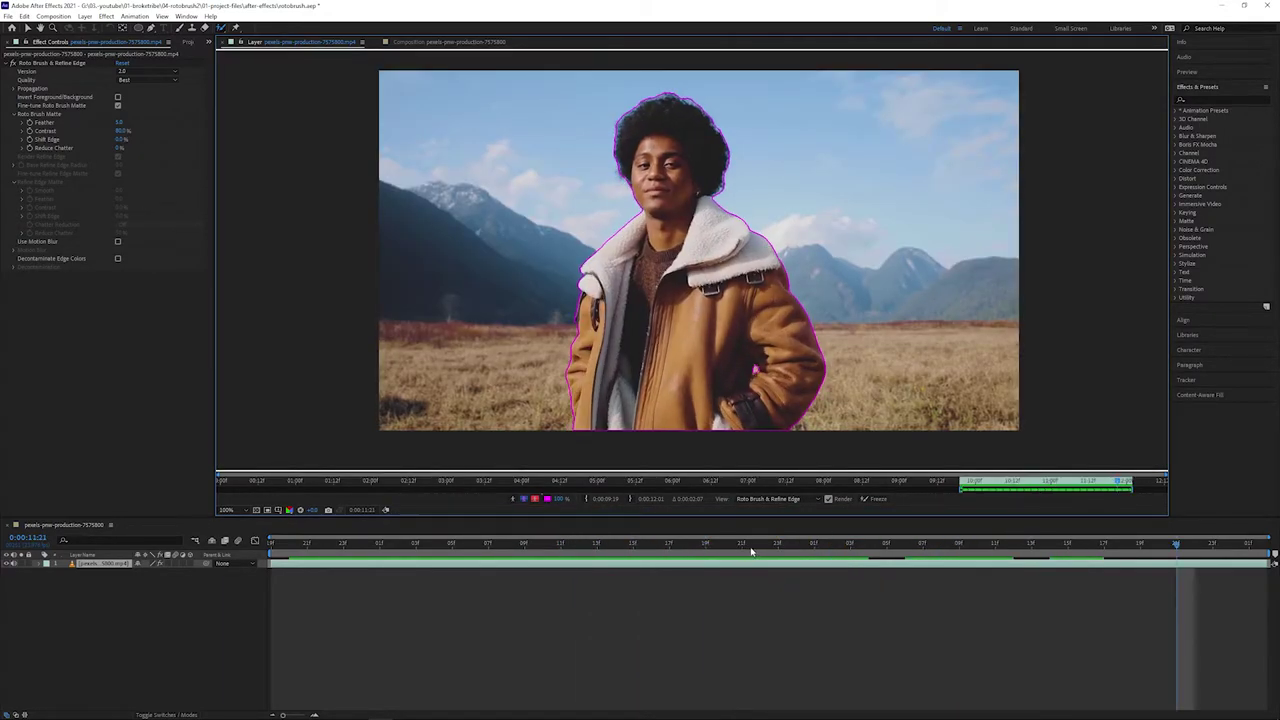
key(Page_Up)
key(Page_Up)
key(Page_Up)
key(Page_Up)
key(Page_Up)
key(Page_Up)
key(Page_Up)
key(Page_Up)
key(Page_Up)
key(Page_Up)
key(Page_Up)
key(Page_Up)
key(Page_Up)
key(Page_Up)
key(Page_Up)
key(Page_Up)
key(Page_Up)
key(Page_Up)
key(Page_Up)
key(Page_Up)
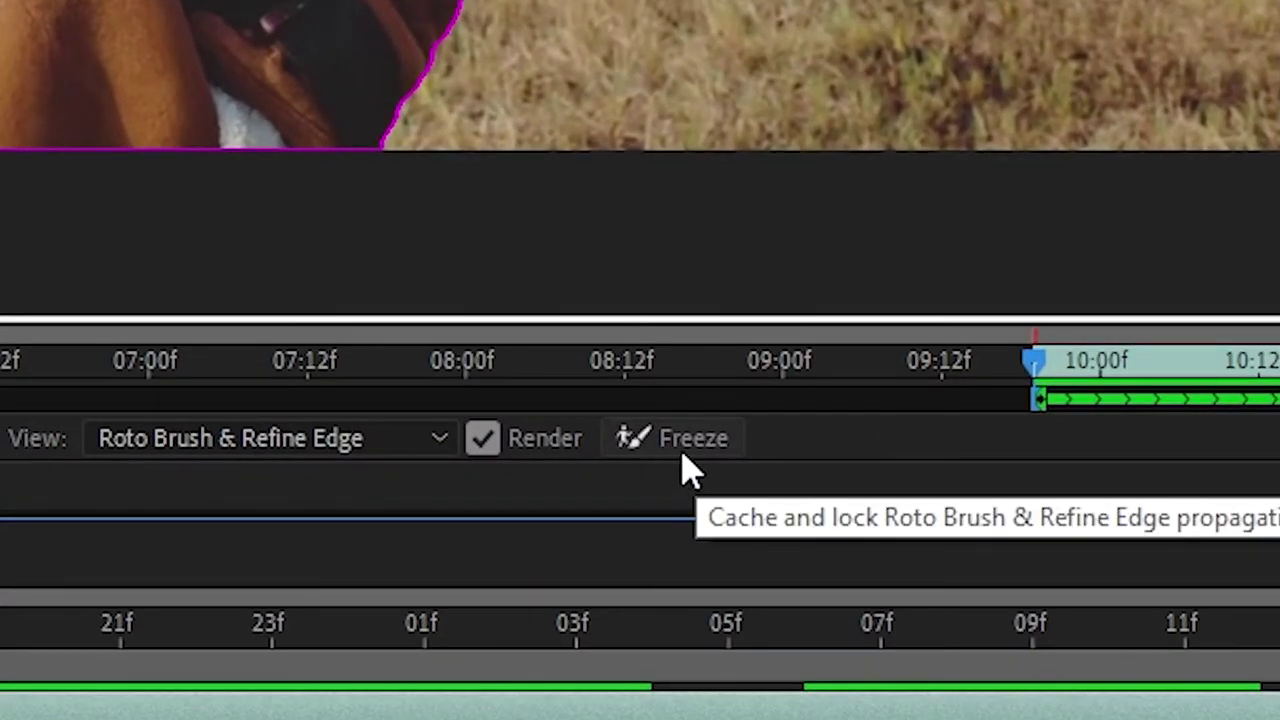
Step: Freeze the roto propagation, then set Feather 7.0, Contrast 30%, Shift Edge -100%, Reduce Chatter 50%
click(682, 465)
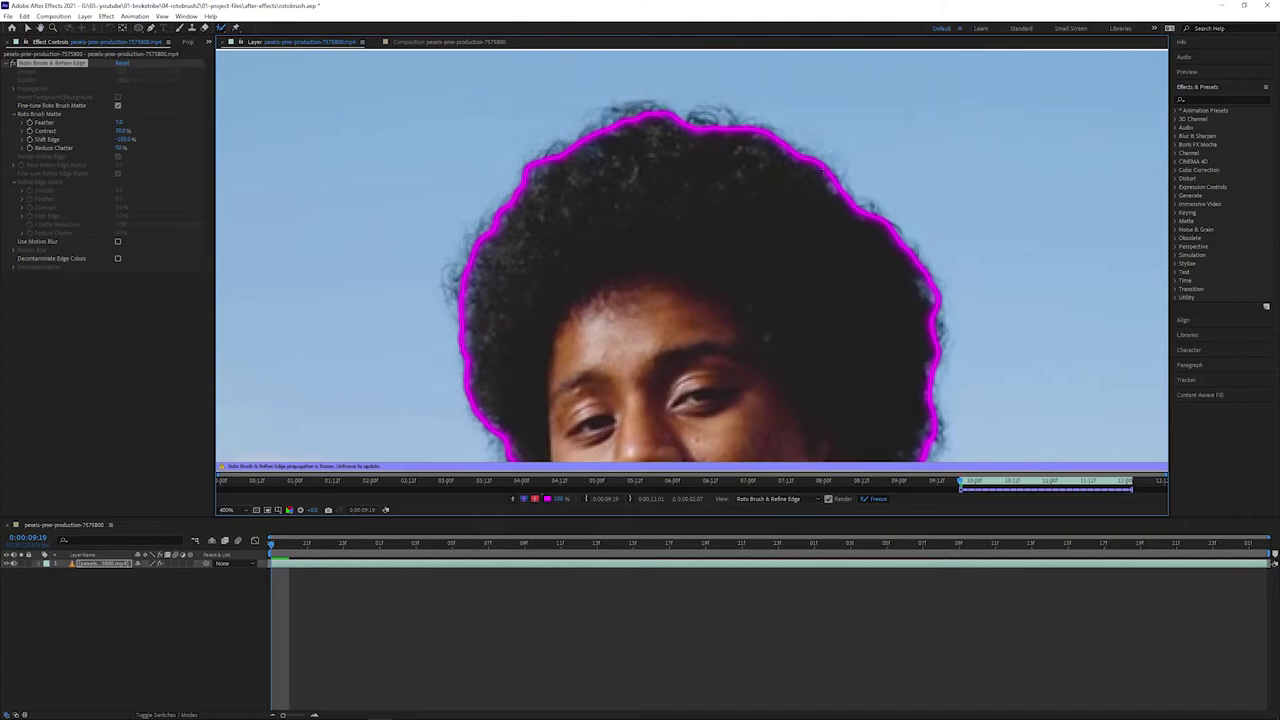
scroll(868, 389, down, 2)
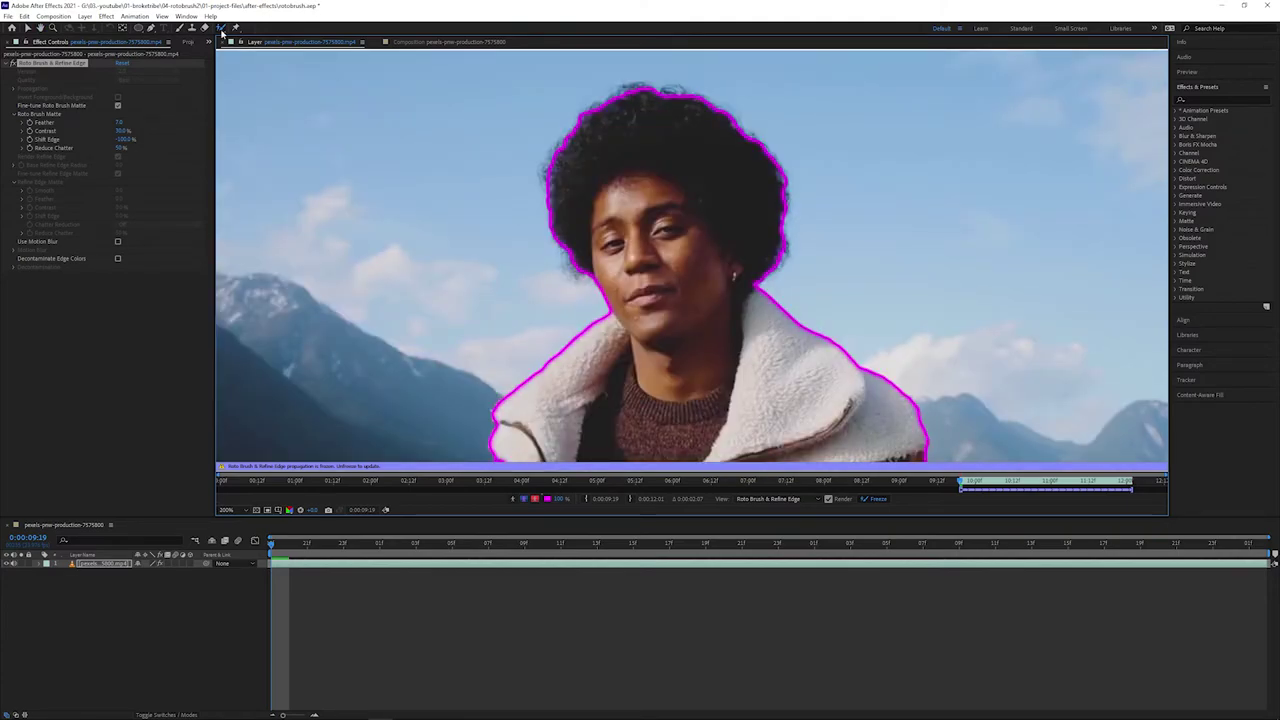
Step: Switch to the Refine Edge Tool and unfreeze propagation so the hair edge can be edited
click(222, 30)
click(258, 38)
click(881, 499)
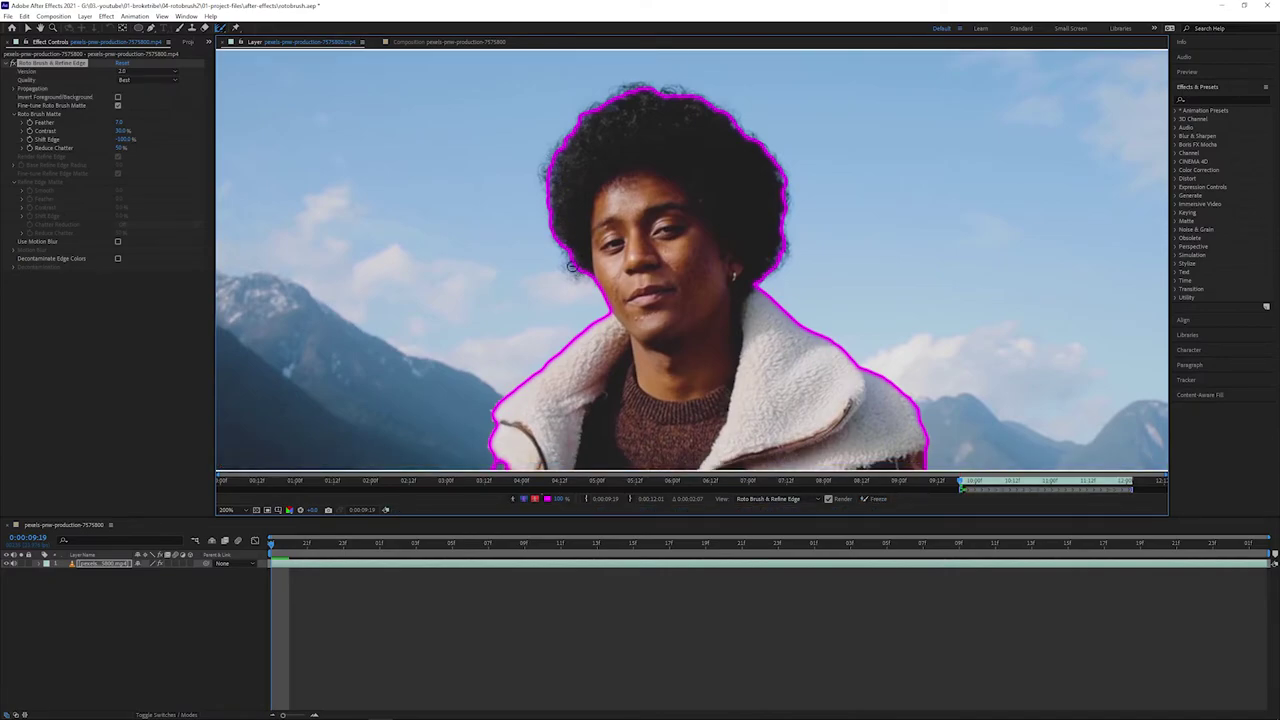
scroll(571, 266, up, 2)
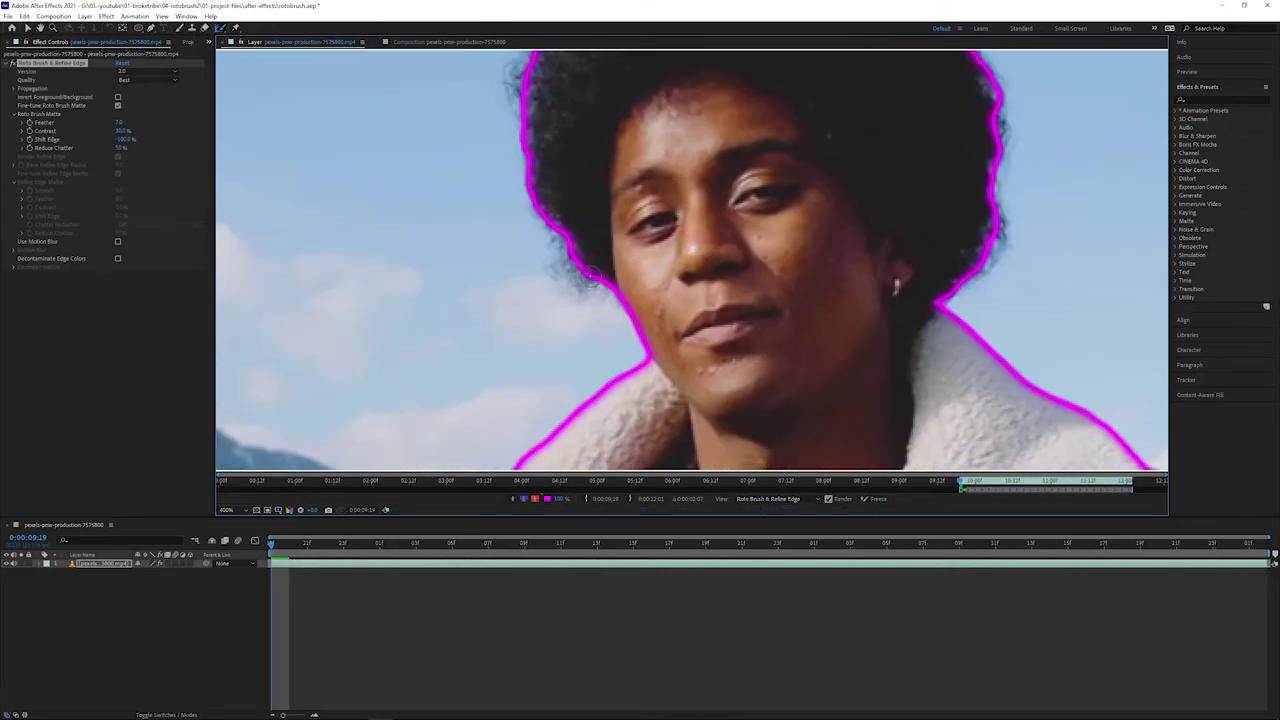
scroll(591, 277, down, 1)
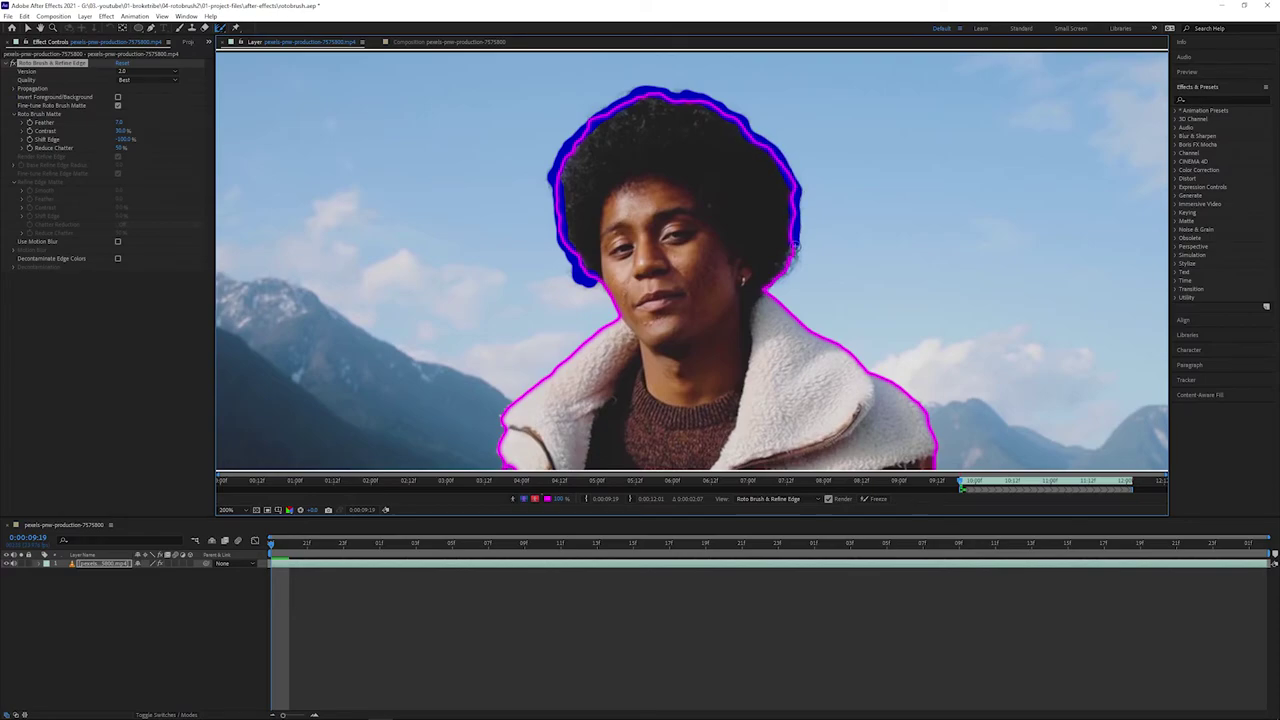
Step: Paint a Refine Edge stroke around the hair and play the footage to review it
drag(768, 289, 768, 289)
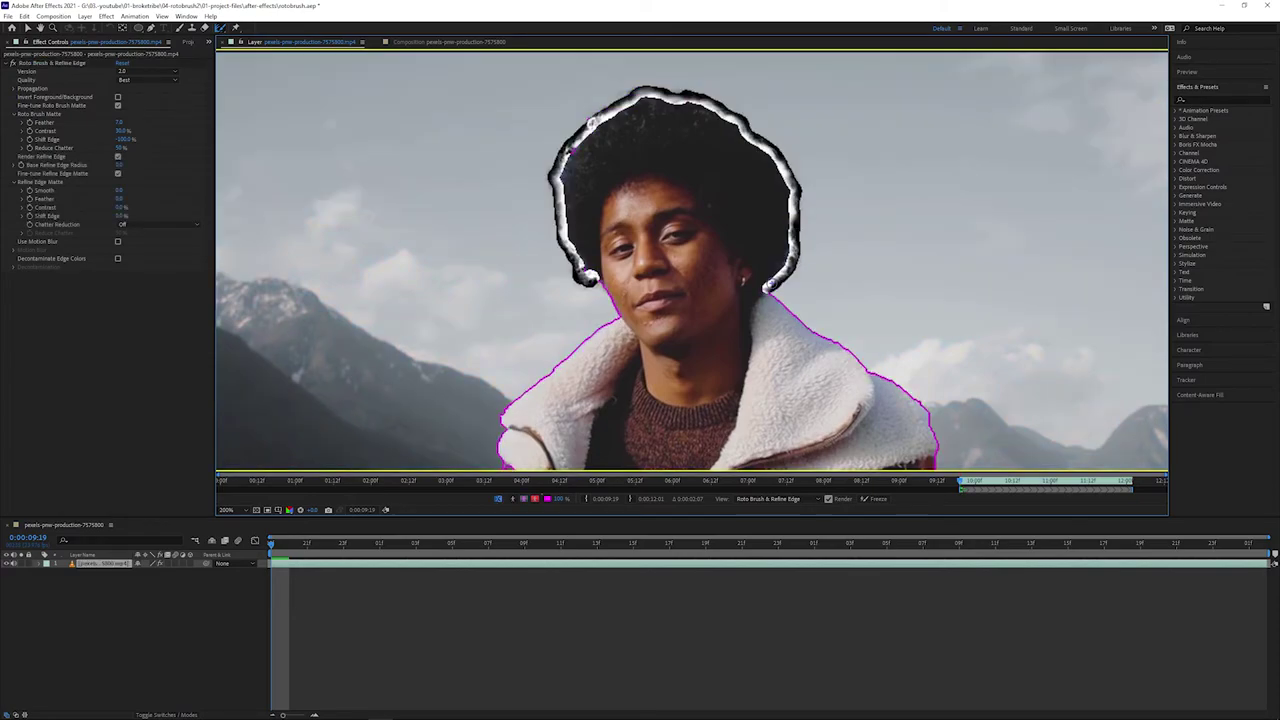
scroll(571, 272, up, 2)
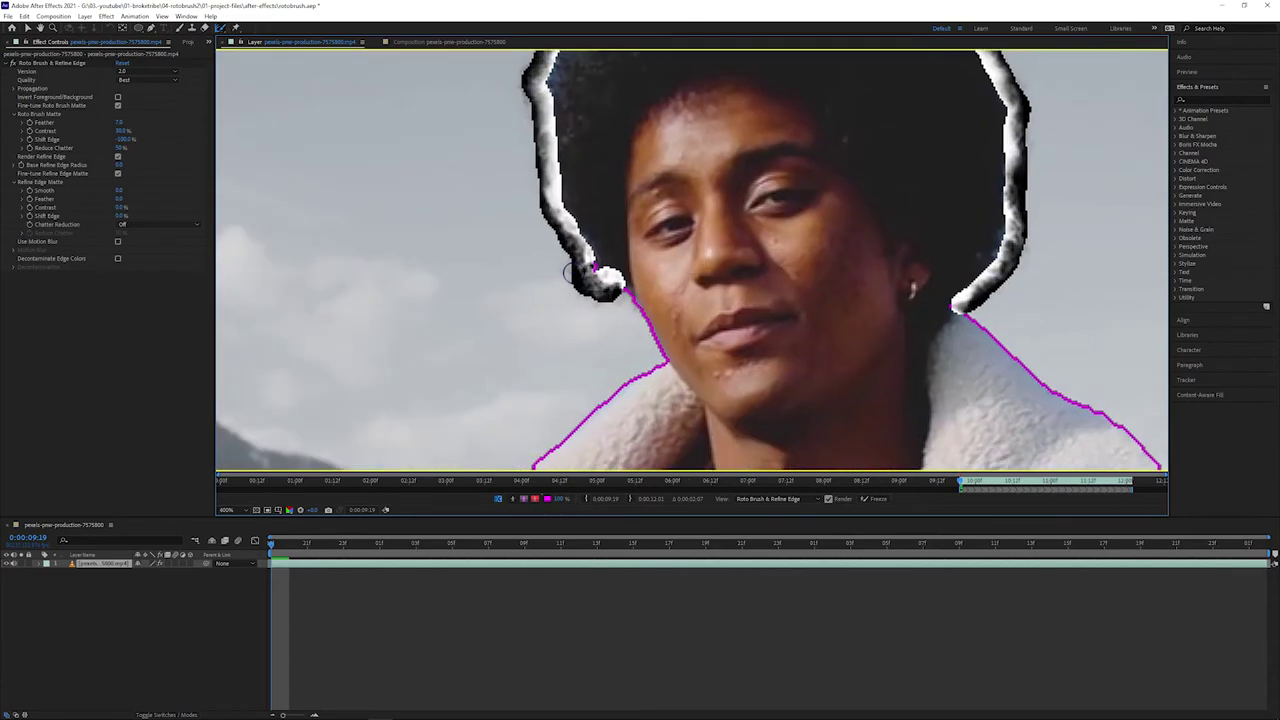
scroll(575, 325, up, 5)
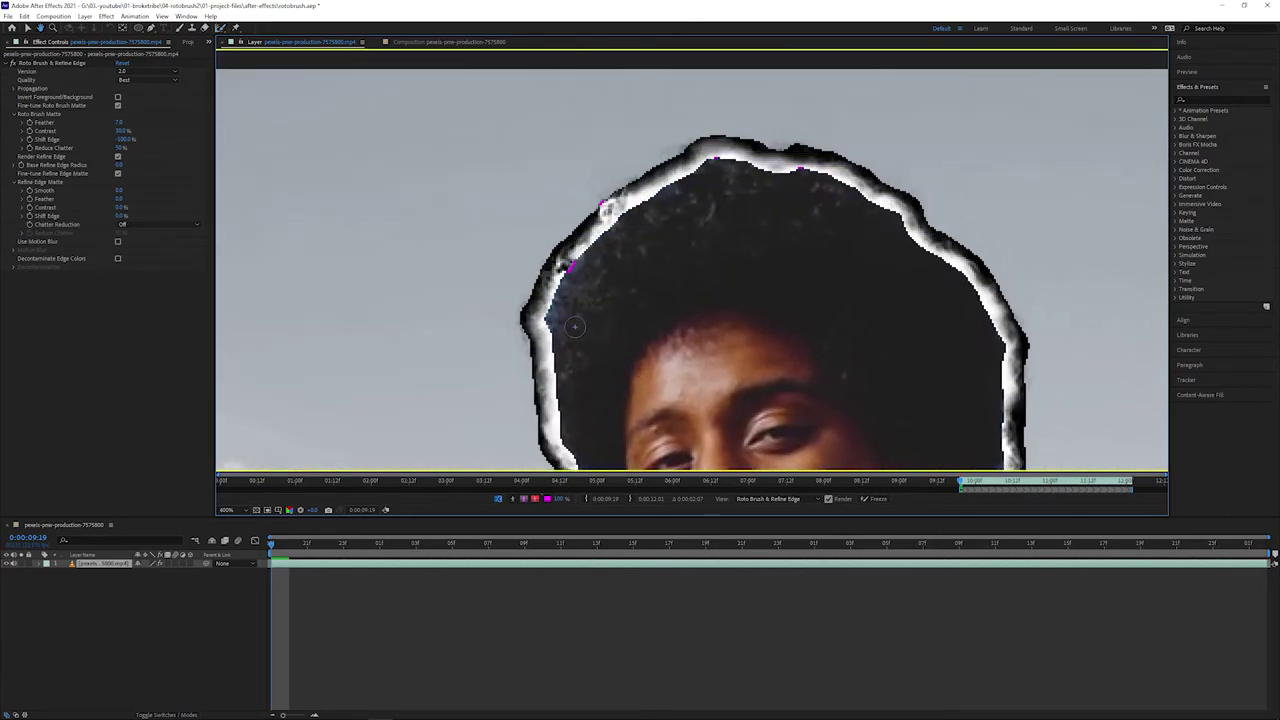
scroll(547, 189, down, 2)
key(space)
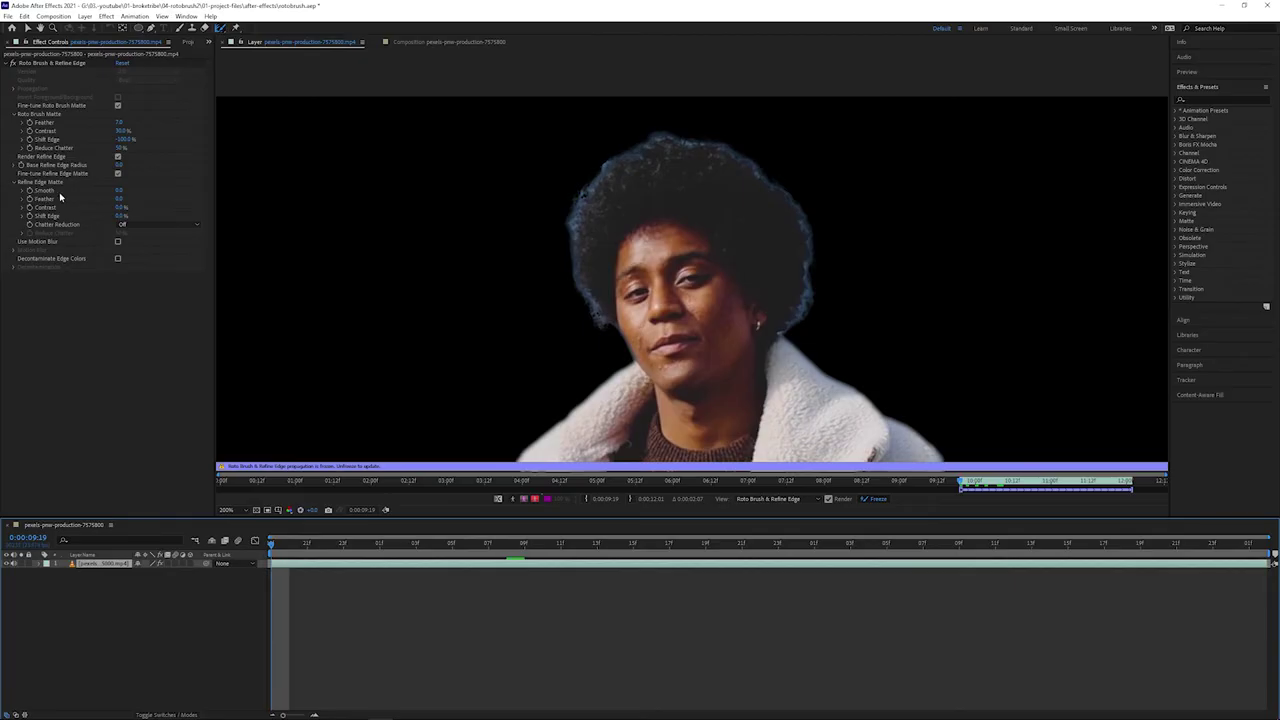
Step: Set refine-edge Smooth 0 and Contrast 71%, remove the roto effect from layer 2, then replay
drag(118, 192, 135, 226)
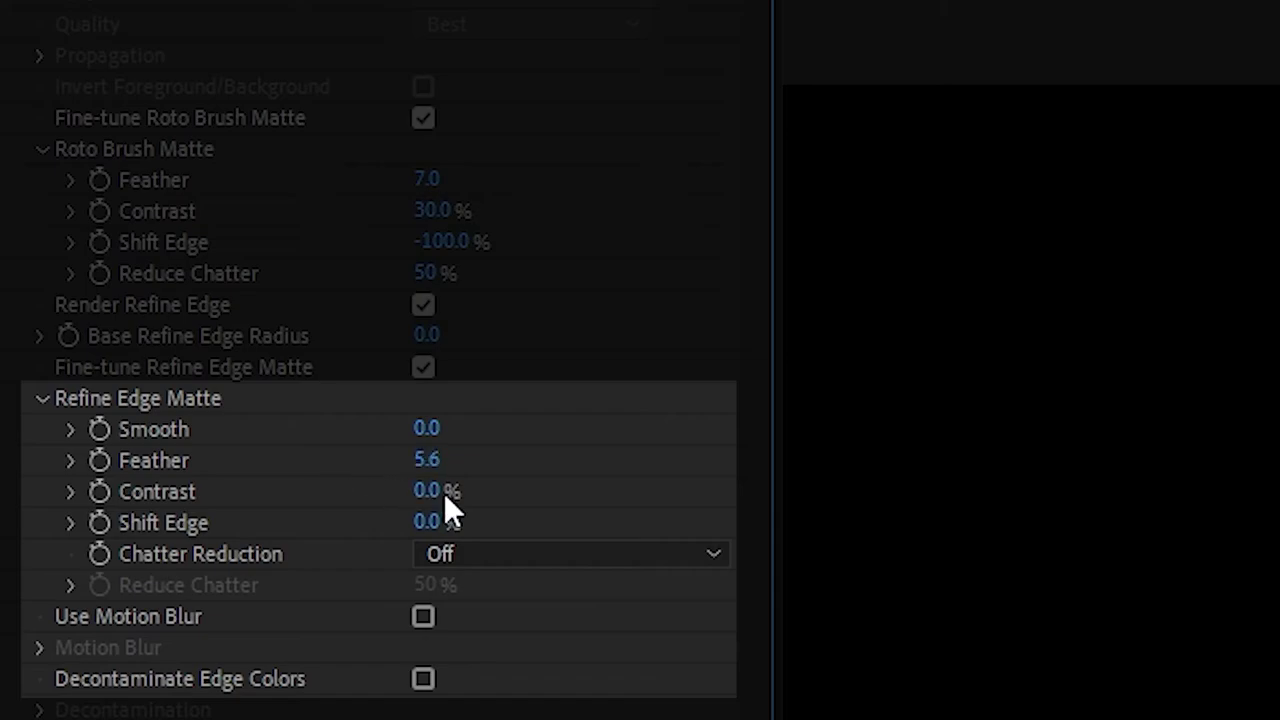
drag(428, 495, 571, 503)
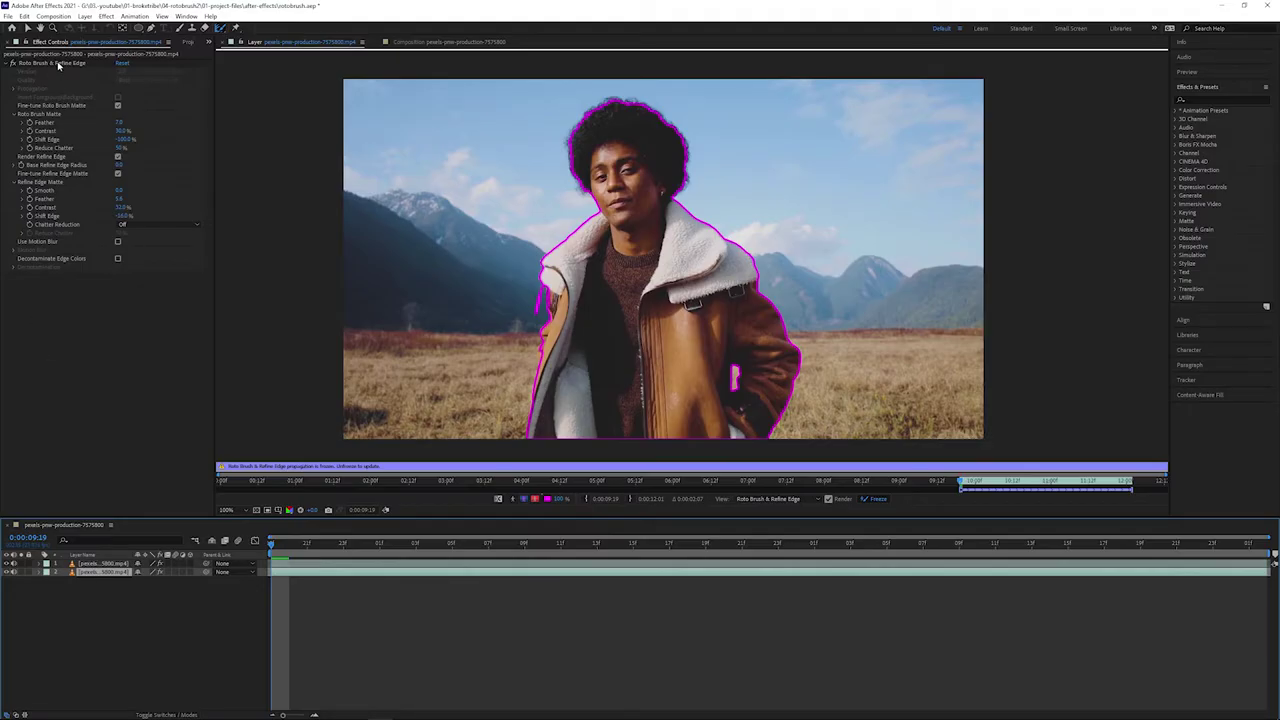
click(58, 63)
key(Delete)
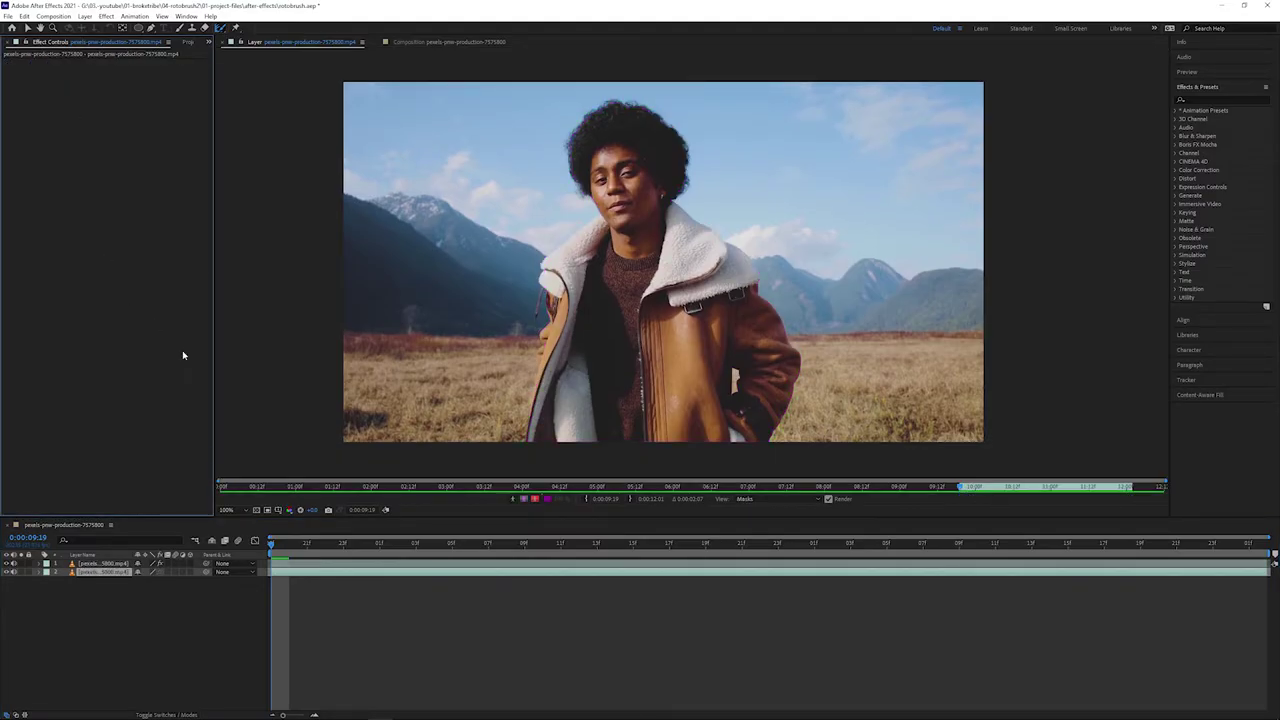
key(ctrl+Up)
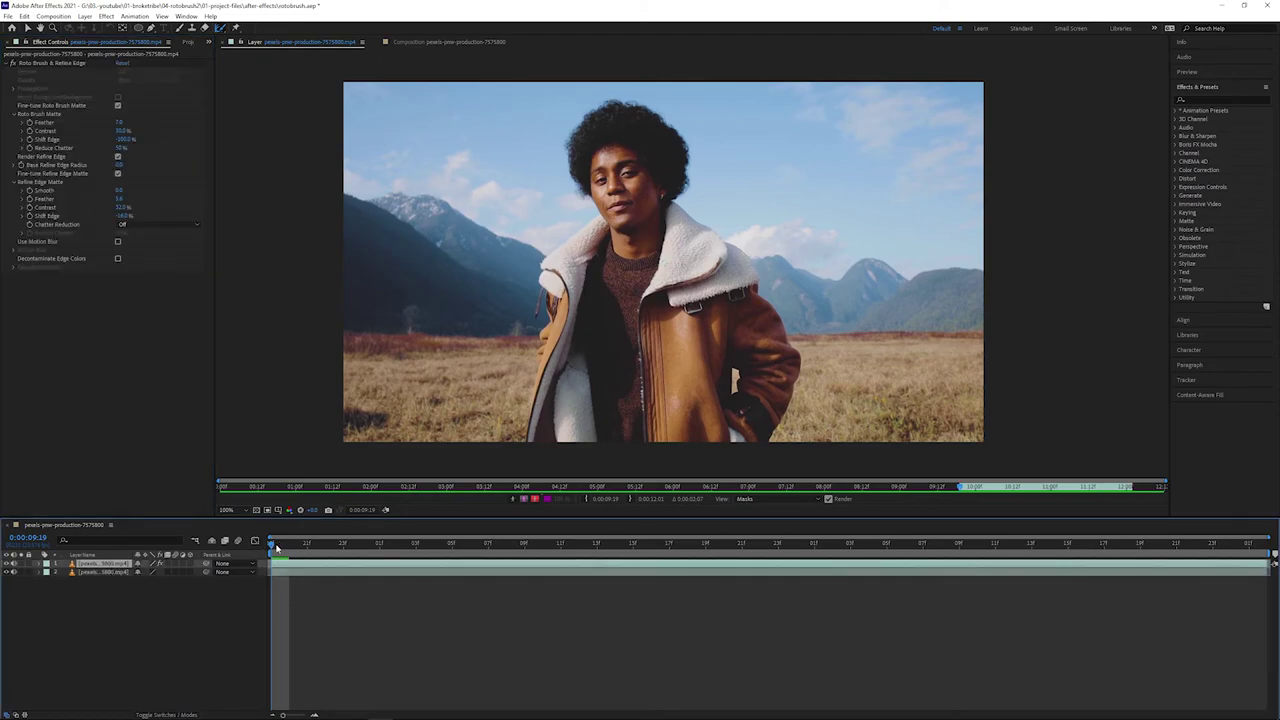
key(space)
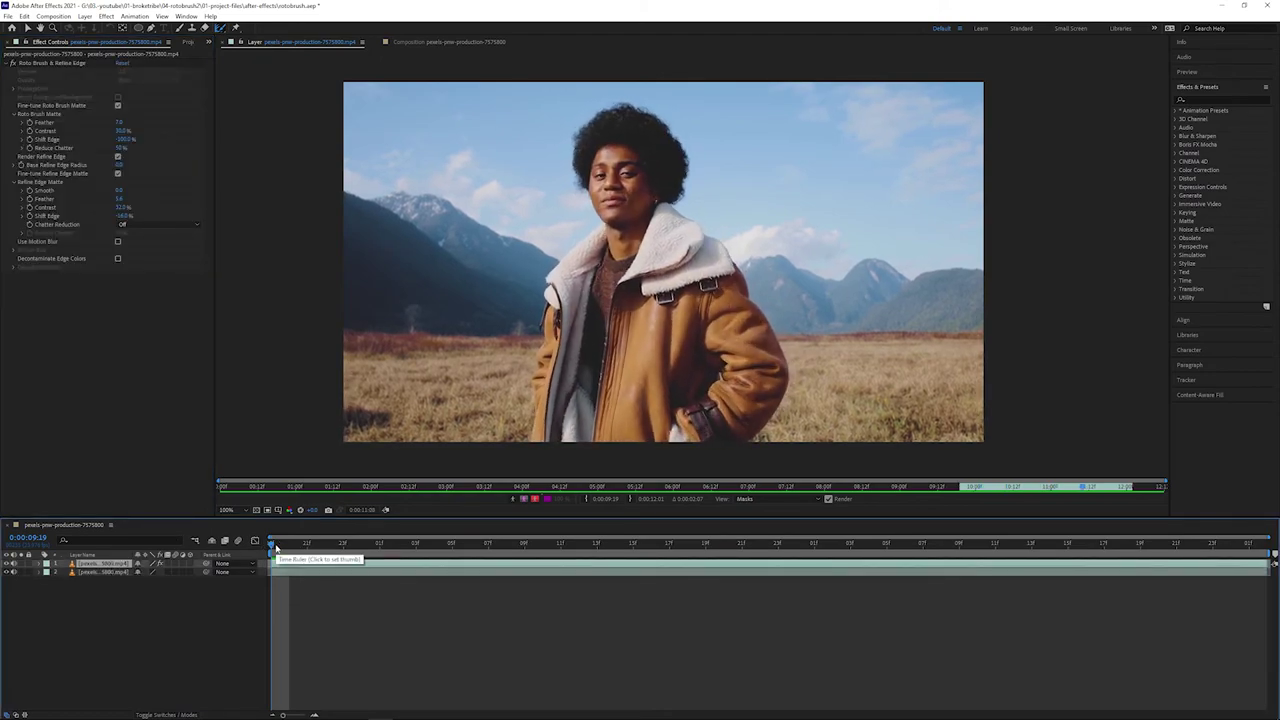